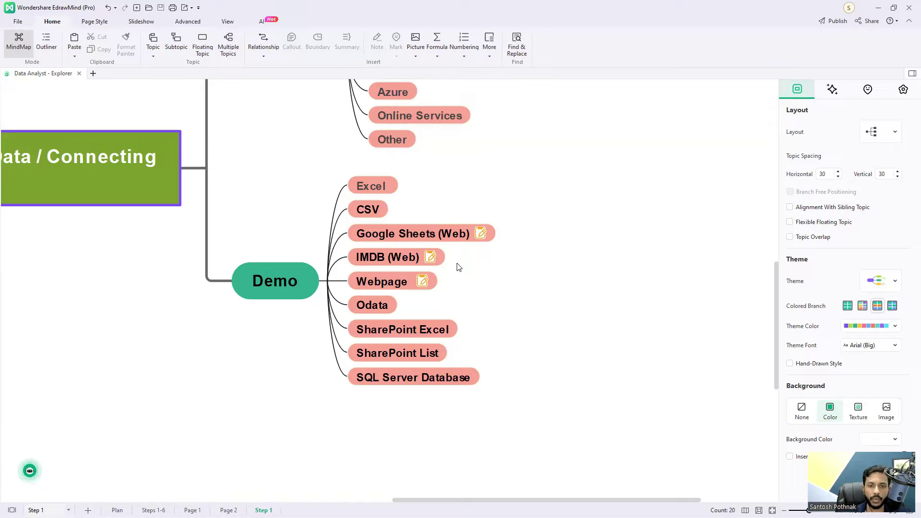
Check the IMDB (Web) note, then search Opera for 'top 250 imdb movies' in a new tab
{"action": "left_click", "coordinate": [431, 257]}
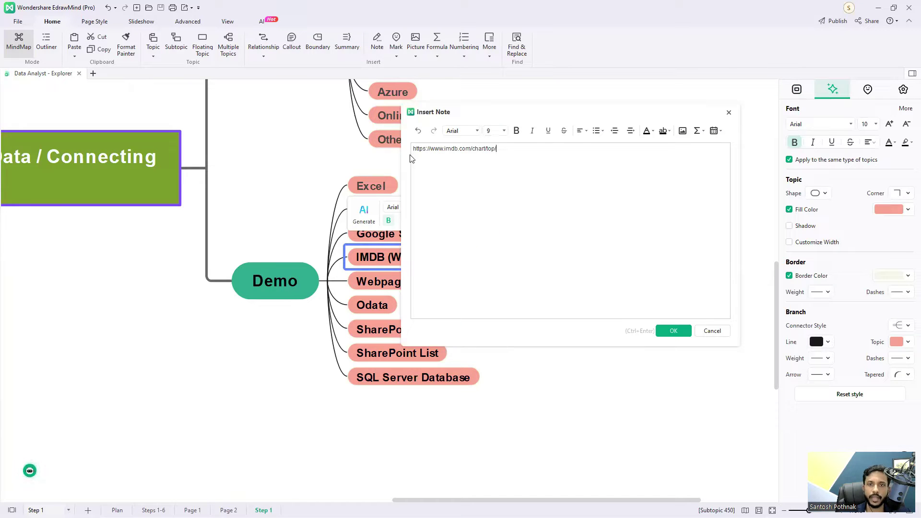
{"action": "left_click", "coordinate": [710, 331]}
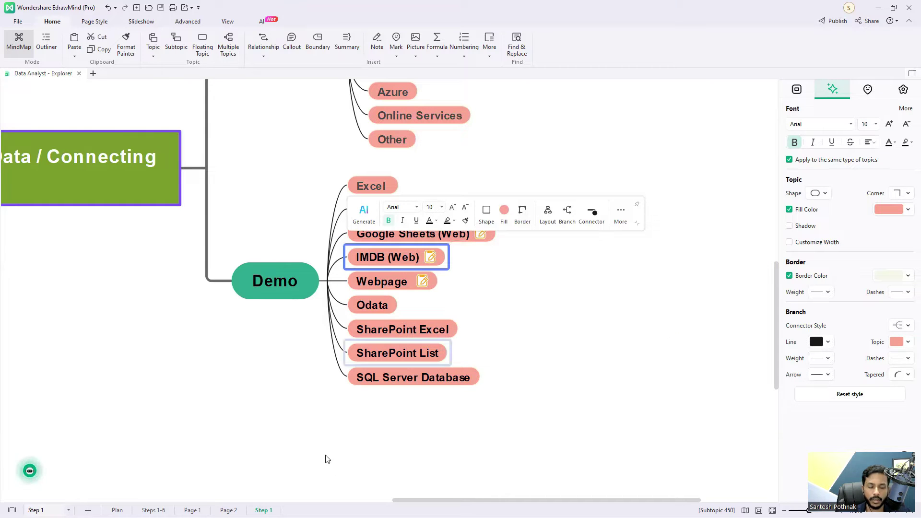
{"action": "mouse_move", "coordinate": [418, 507]}
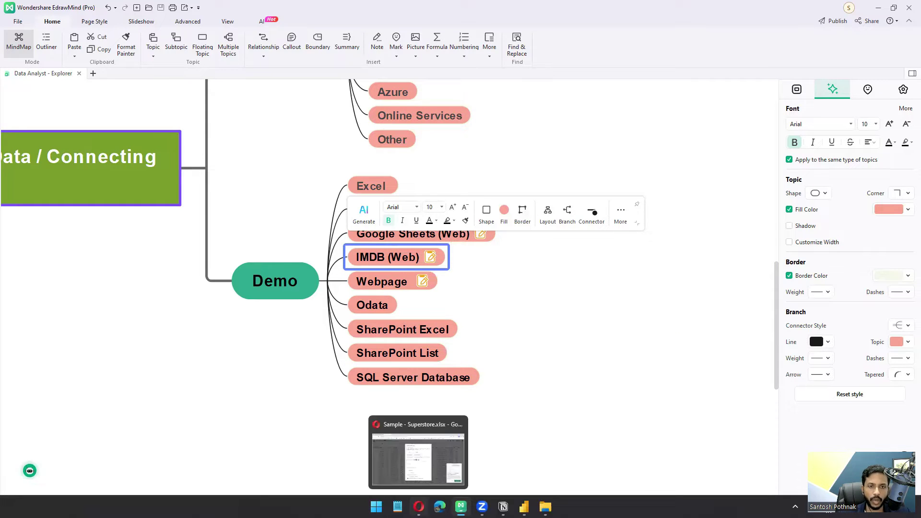
{"action": "left_click", "coordinate": [418, 453]}
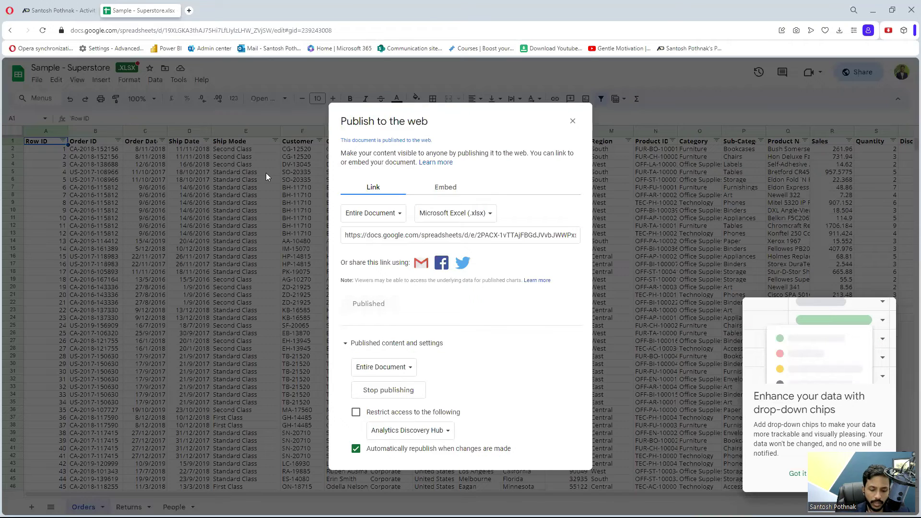
{"action": "key", "text": "ctrl+t"}
{"action": "type", "text": "top 25"}
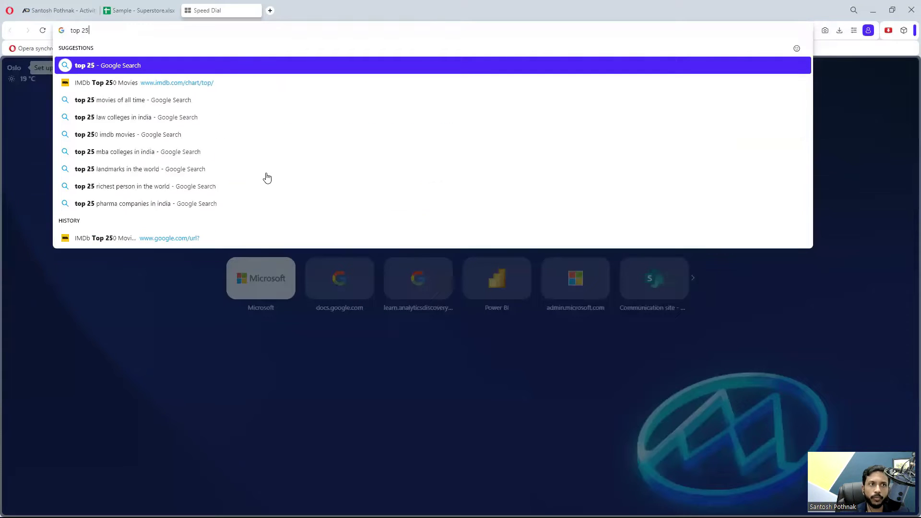
{"action": "type", "text": "0 imdb movies"}
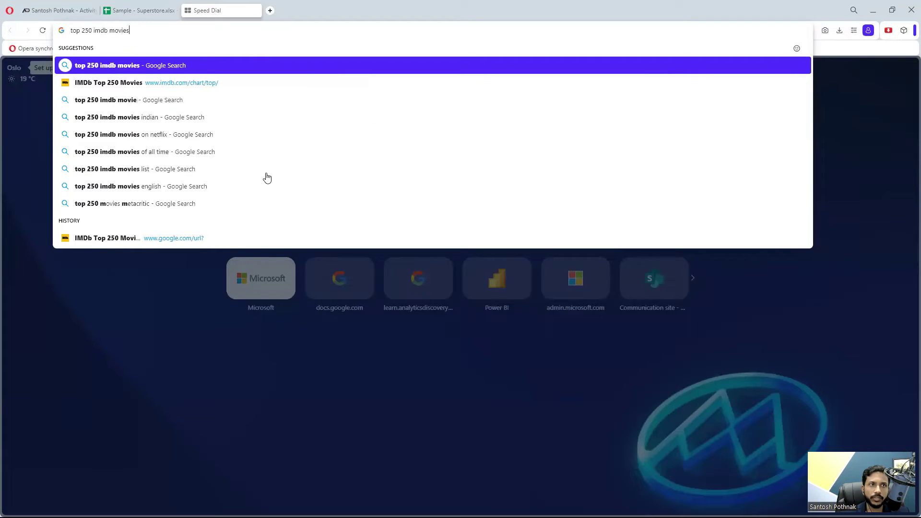
{"action": "key", "text": "Return"}
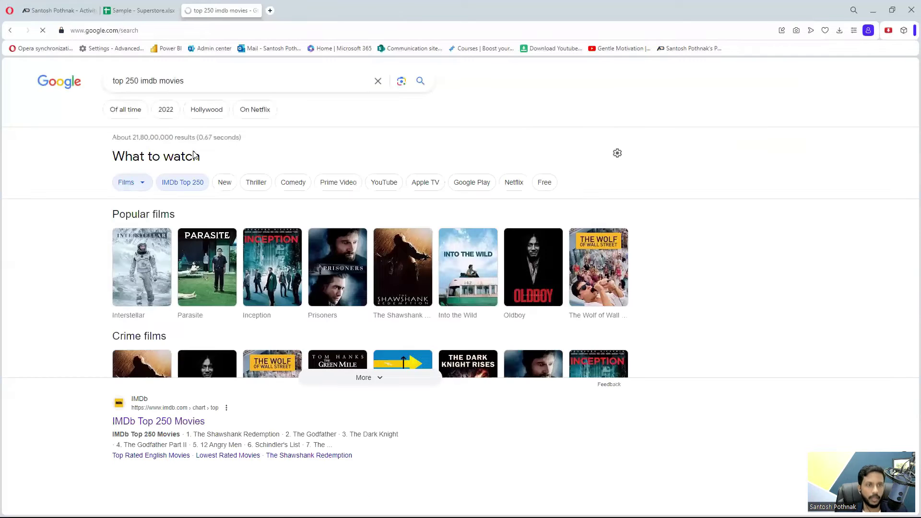
{"action": "scroll", "coordinate": [181, 264], "scroll_direction": "down", "scroll_amount": 2}
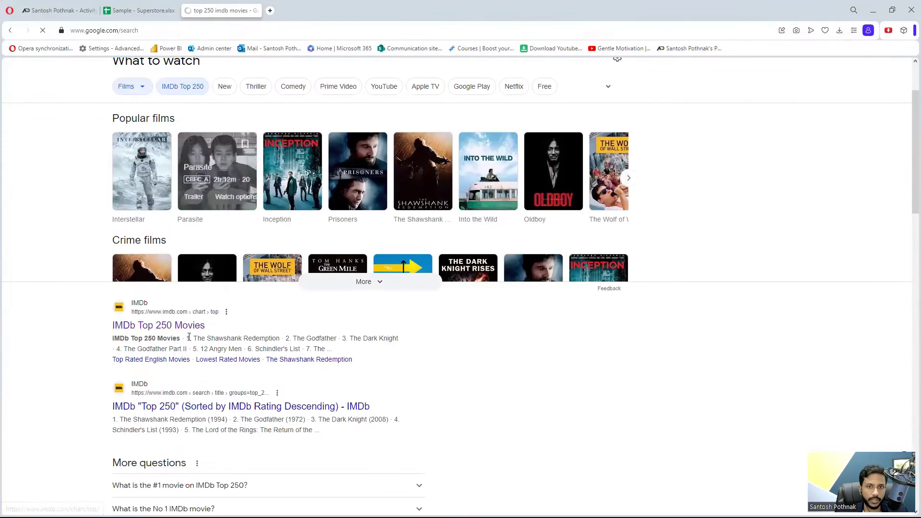
{"action": "left_click", "coordinate": [154, 330]}
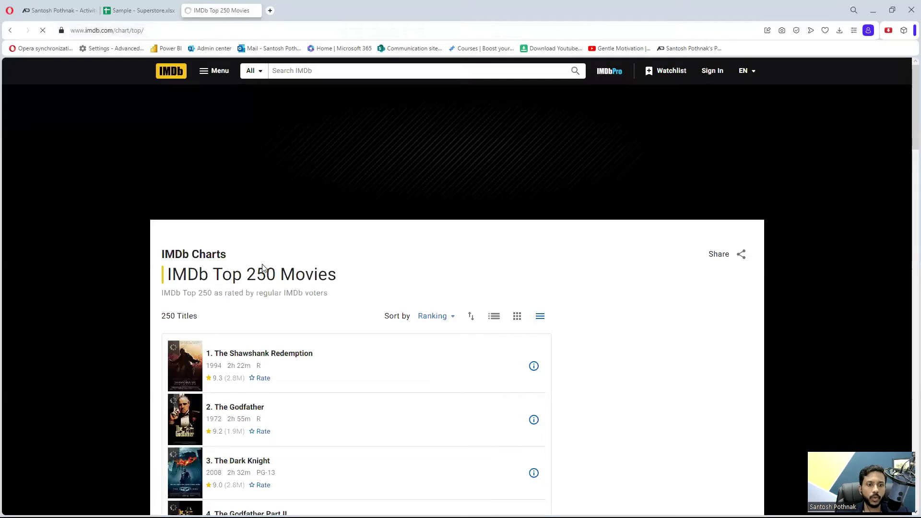
{"action": "scroll", "coordinate": [148, 175], "scroll_direction": "down", "scroll_amount": 3}
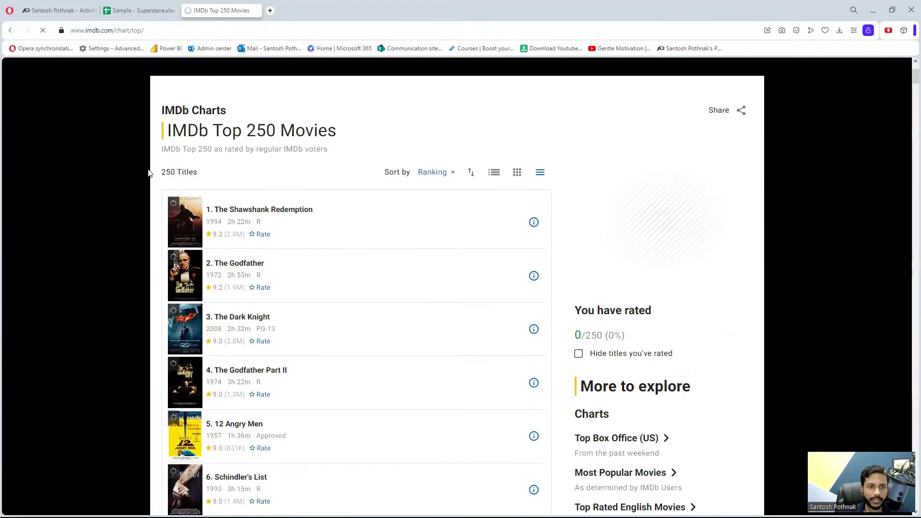
{"action": "left_click", "coordinate": [154, 29]}
{"action": "key", "text": "ctrl+c"}
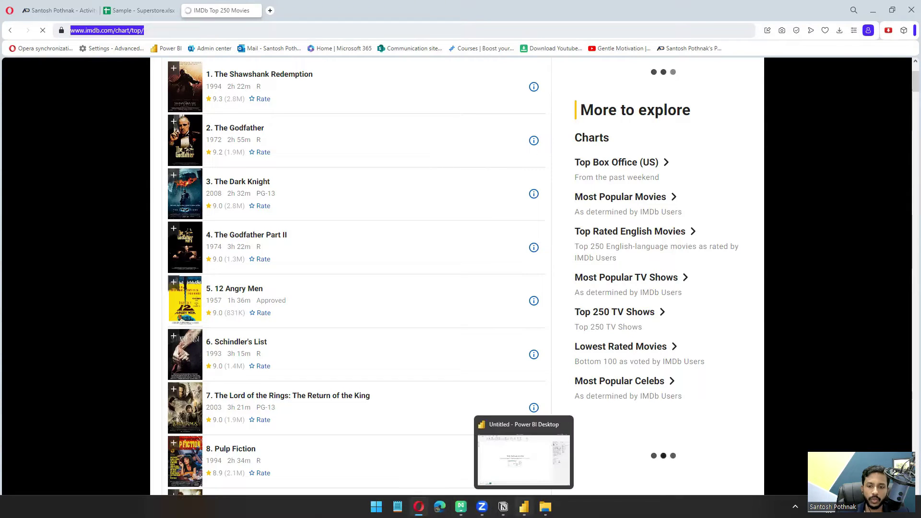
{"action": "left_click", "coordinate": [523, 506]}
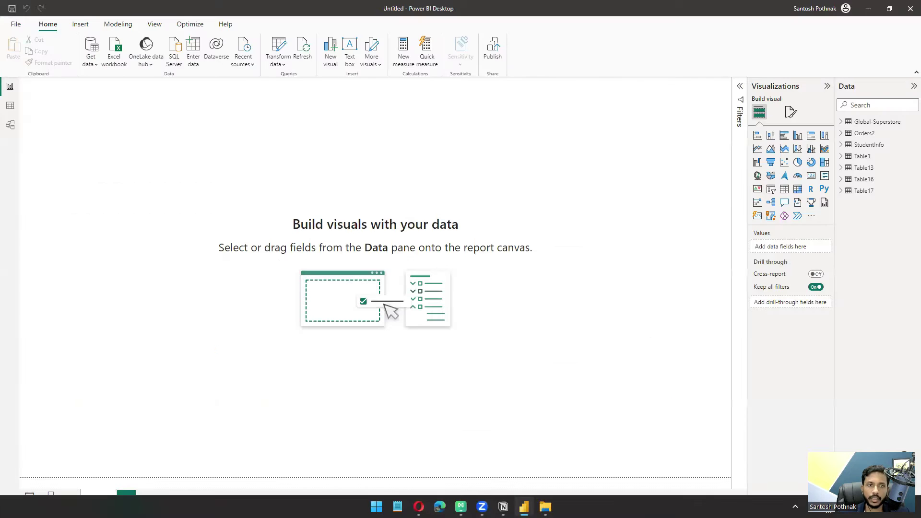
{"action": "left_click", "coordinate": [88, 66]}
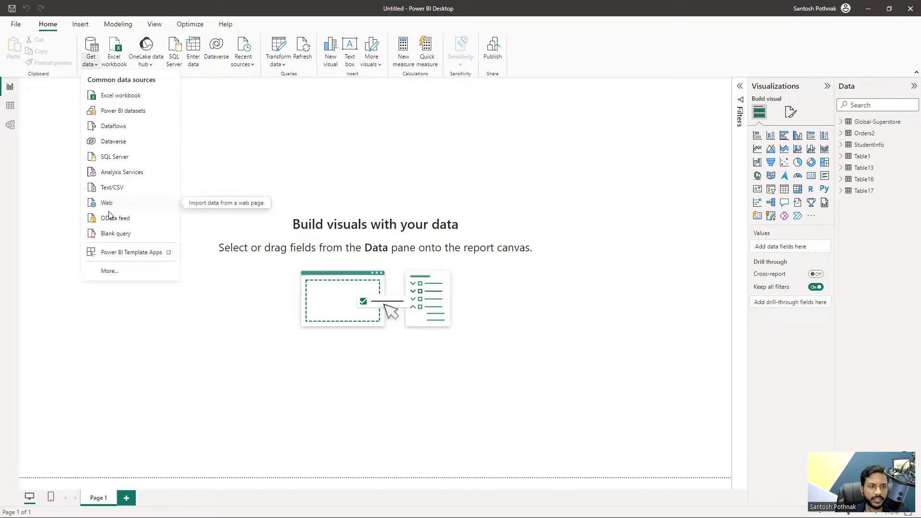
{"action": "left_click", "coordinate": [117, 271]}
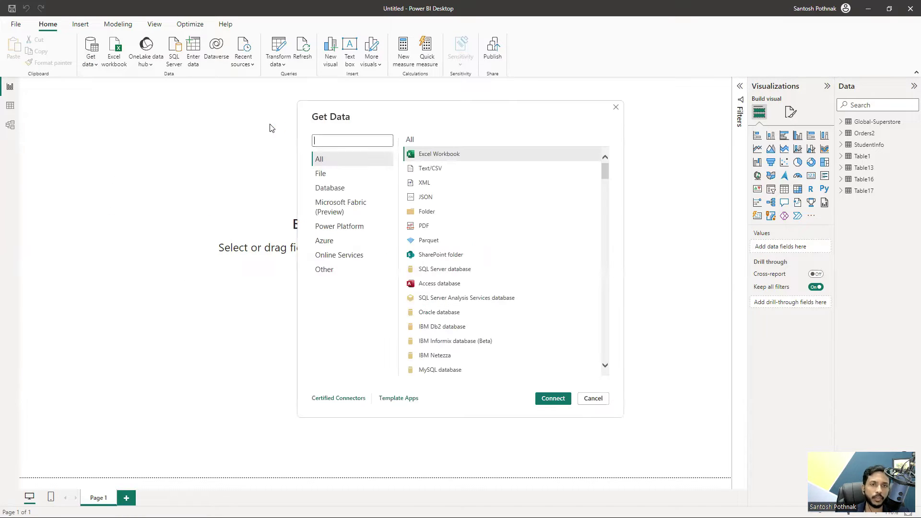
{"action": "left_click", "coordinate": [359, 139]}
{"action": "type", "text": "web"}
{"action": "left_click", "coordinate": [422, 154]}
{"action": "left_click", "coordinate": [539, 399]}
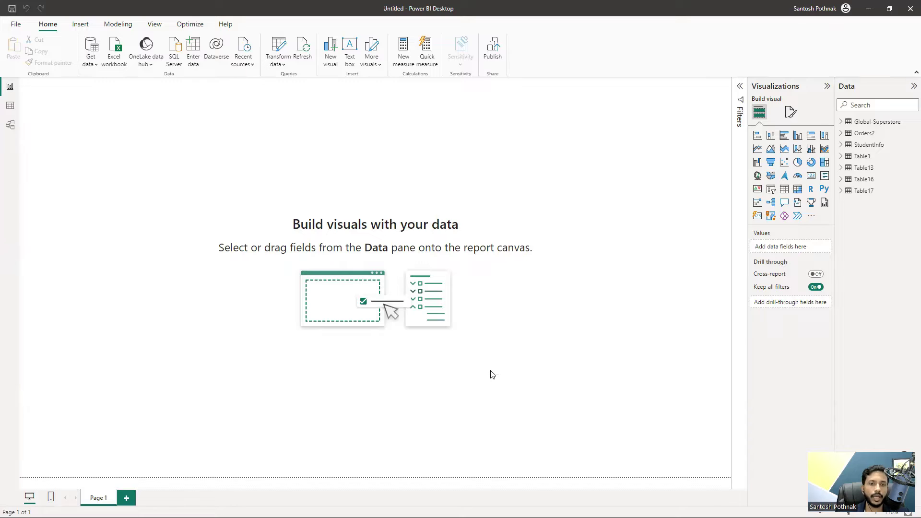
{"action": "key", "text": "ctrl+v"}
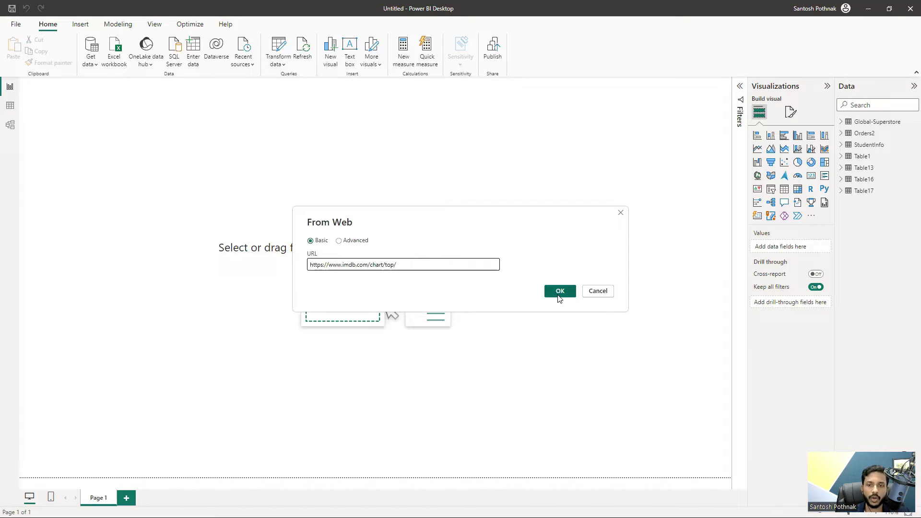
Connect to the IMDb page and preview its HTML Code item in Navigator
{"action": "left_click", "coordinate": [559, 292]}
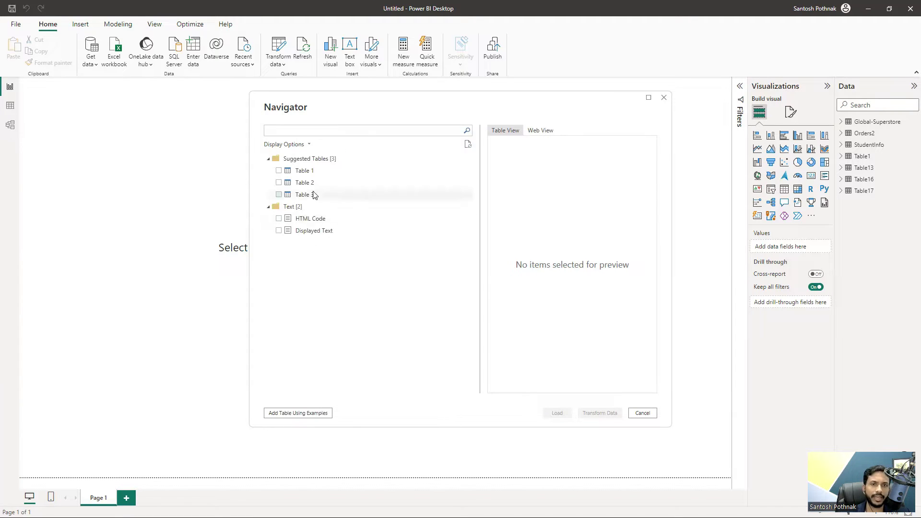
{"action": "left_click", "coordinate": [318, 219]}
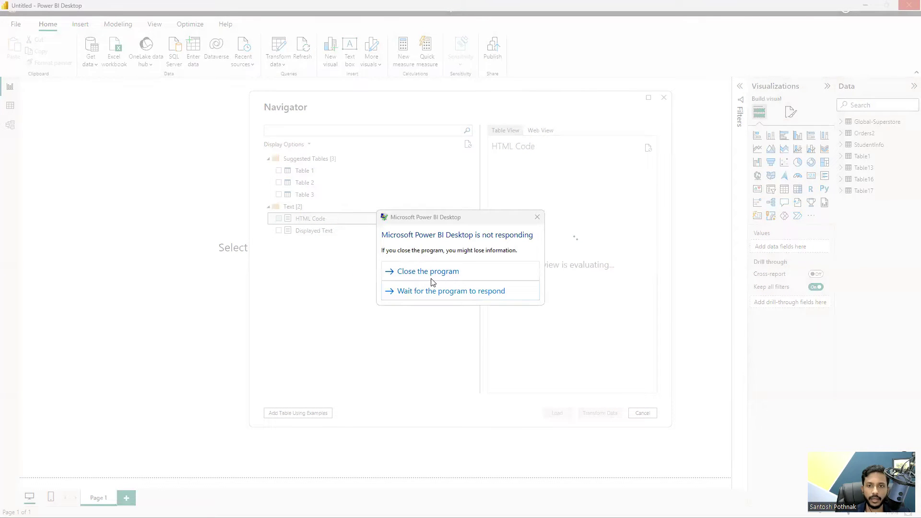
Preview Displayed Text, Table 1 and Table 2 in Navigator, settling on Table 1's movie list
{"action": "left_click", "coordinate": [368, 229]}
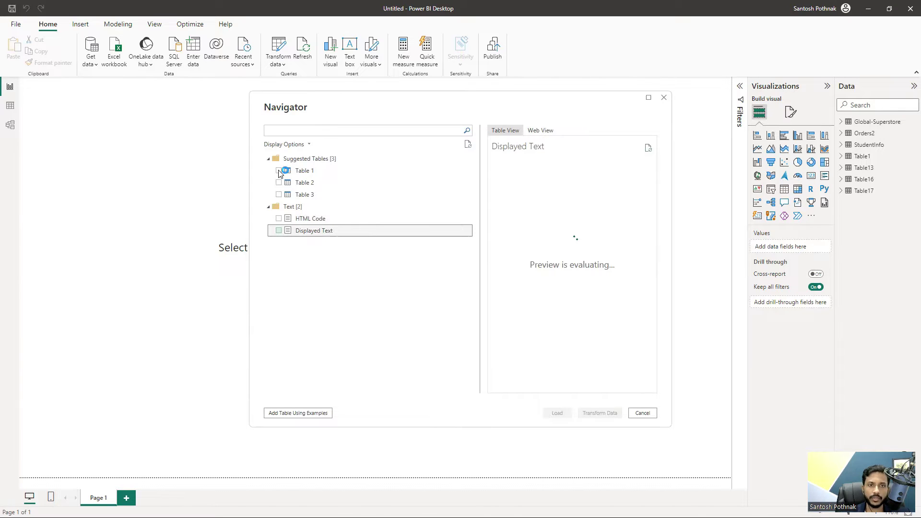
{"action": "left_click", "coordinate": [303, 172]}
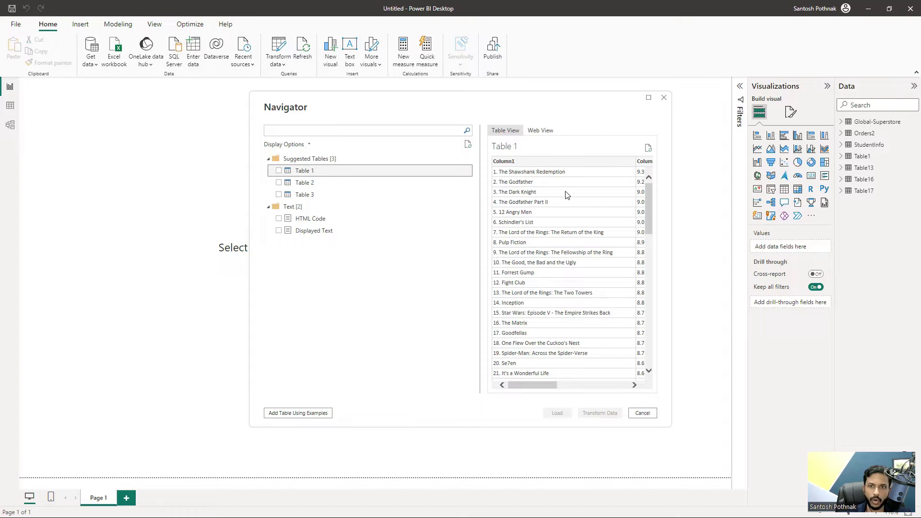
{"action": "scroll", "coordinate": [541, 259], "scroll_direction": "down", "scroll_amount": 15}
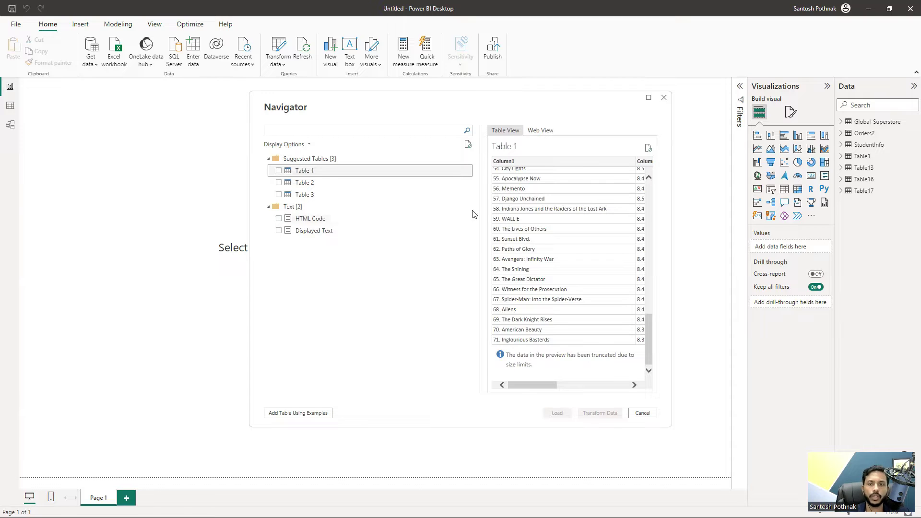
{"action": "left_click", "coordinate": [307, 184]}
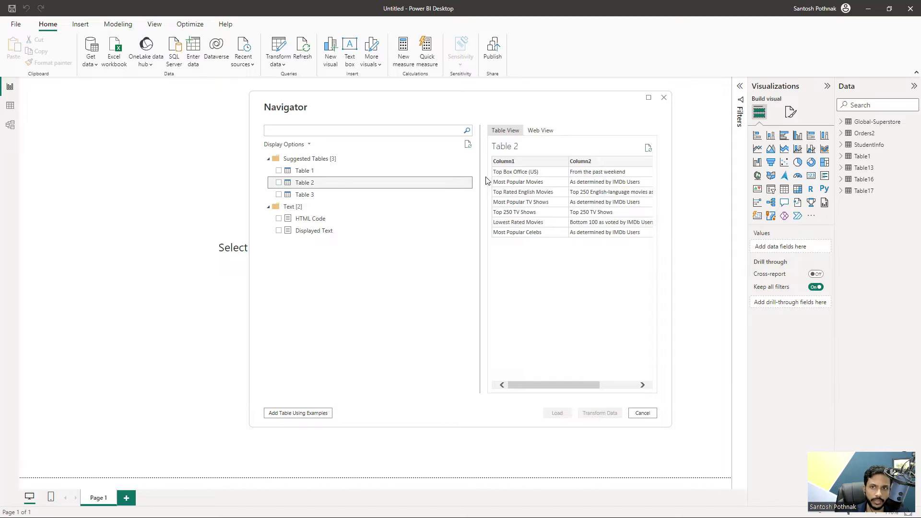
{"action": "left_click", "coordinate": [307, 172]}
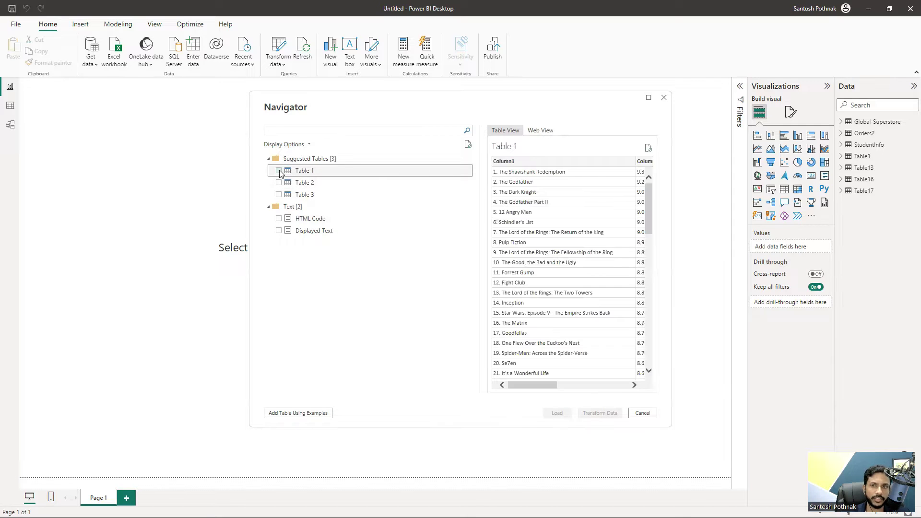
{"action": "left_click_drag", "start_coordinate": [517, 385], "coordinate": [591, 397]}
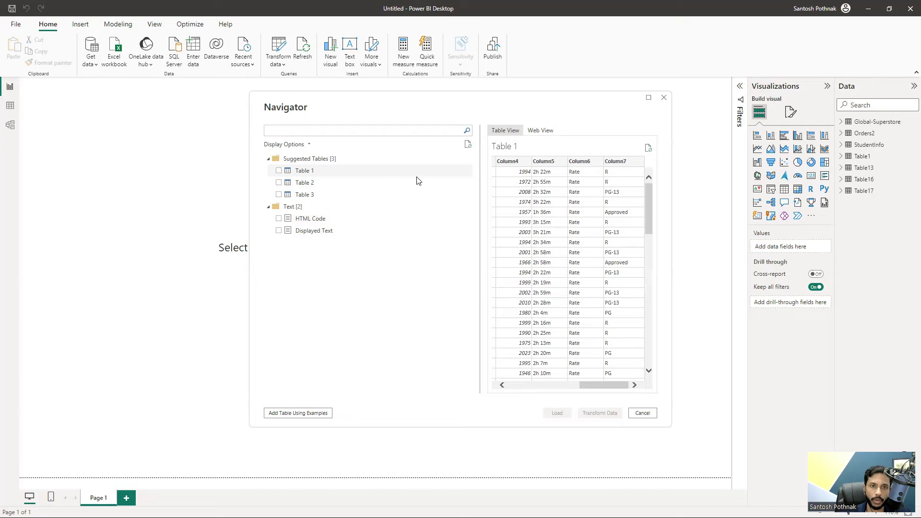
Tick Table 1 for import and select its Column1 of movie titles in Power Query Editor
{"action": "left_click", "coordinate": [280, 171]}
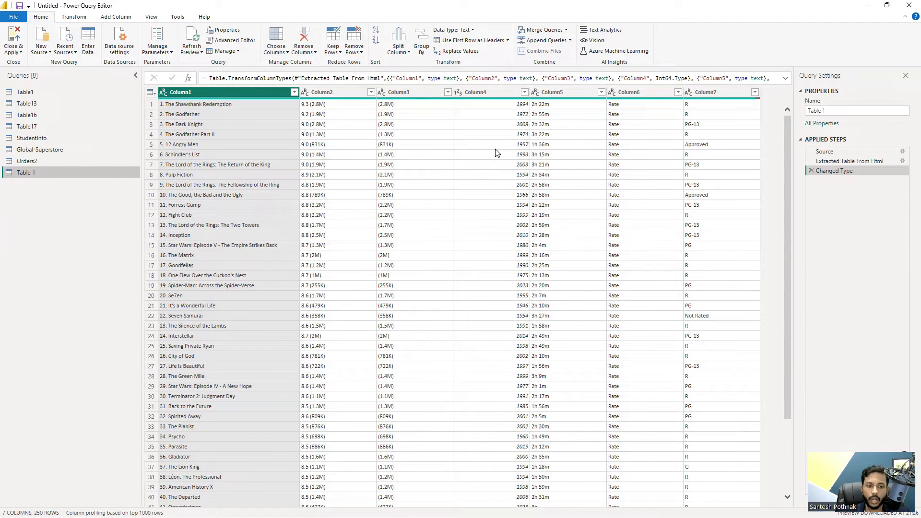
{"action": "left_click", "coordinate": [245, 117]}
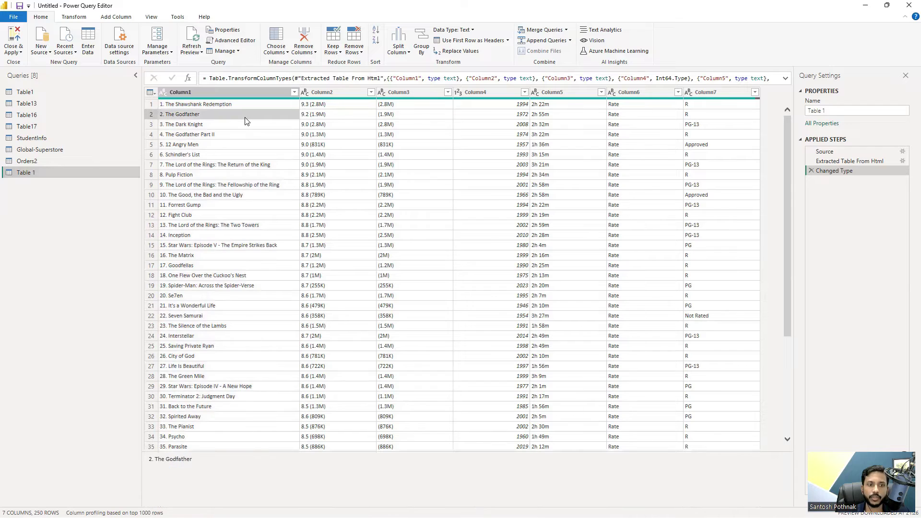
{"action": "left_click", "coordinate": [243, 95]}
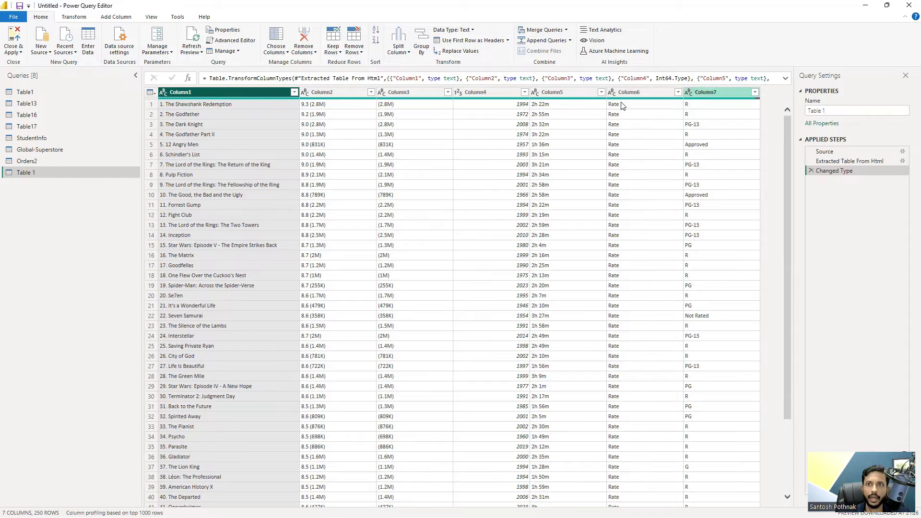
Scroll through the 250 movie rows, then switch back to the EdrawMind mind map
{"action": "scroll", "coordinate": [436, 272], "scroll_direction": "down", "scroll_amount": 20}
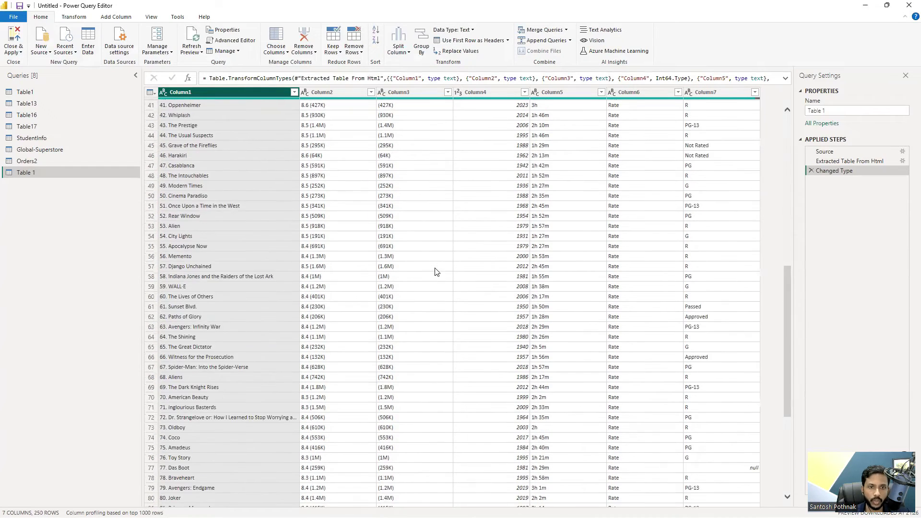
{"action": "scroll", "coordinate": [436, 272], "scroll_direction": "down", "scroll_amount": 14}
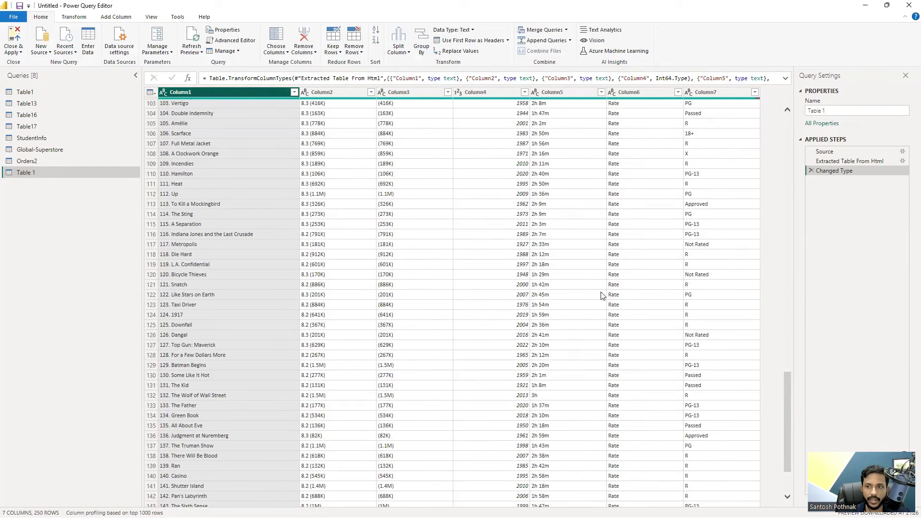
{"action": "scroll", "coordinate": [678, 230], "scroll_direction": "up", "scroll_amount": 20}
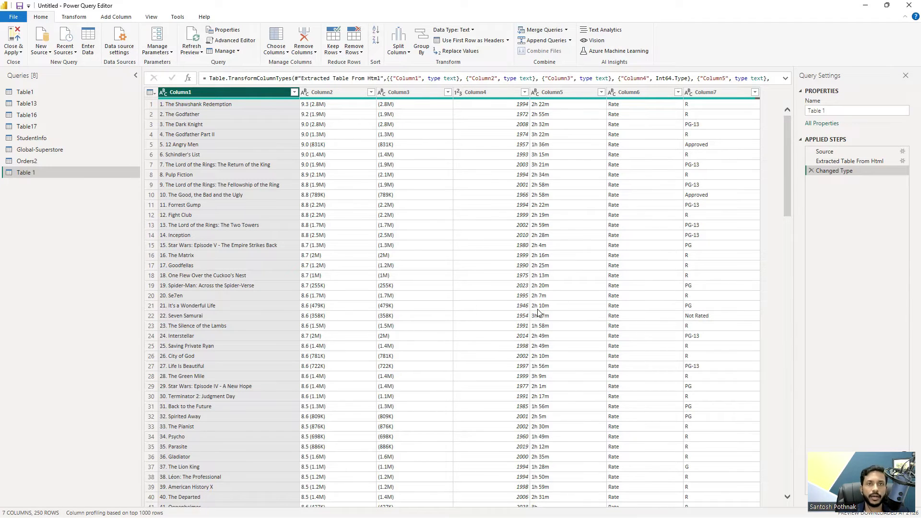
{"action": "key", "text": "super"}
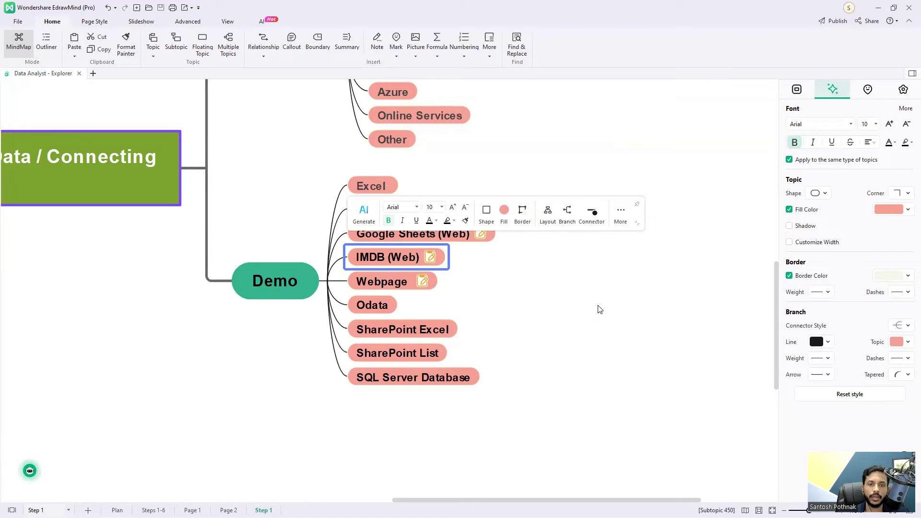
Open the Webpage topic's note and select its fool.com best-states-to-retire link
{"action": "left_click", "coordinate": [599, 309]}
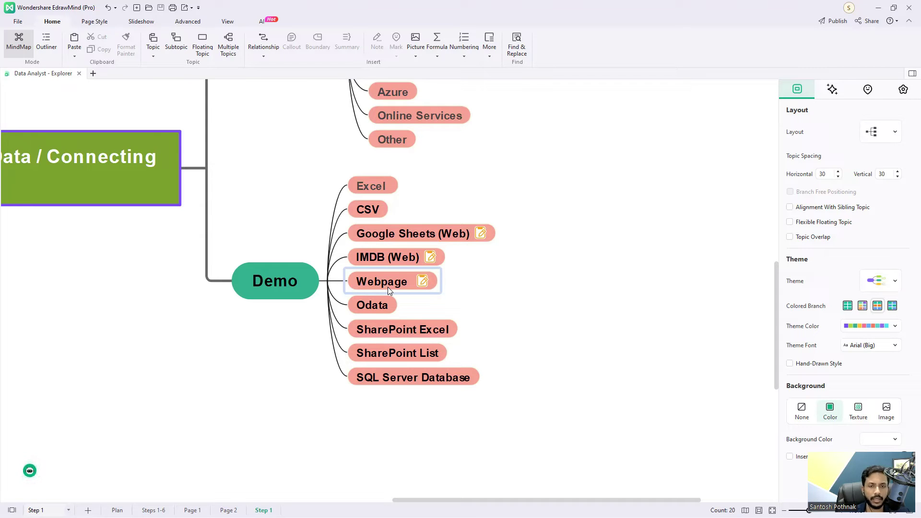
{"action": "left_click", "coordinate": [423, 281]}
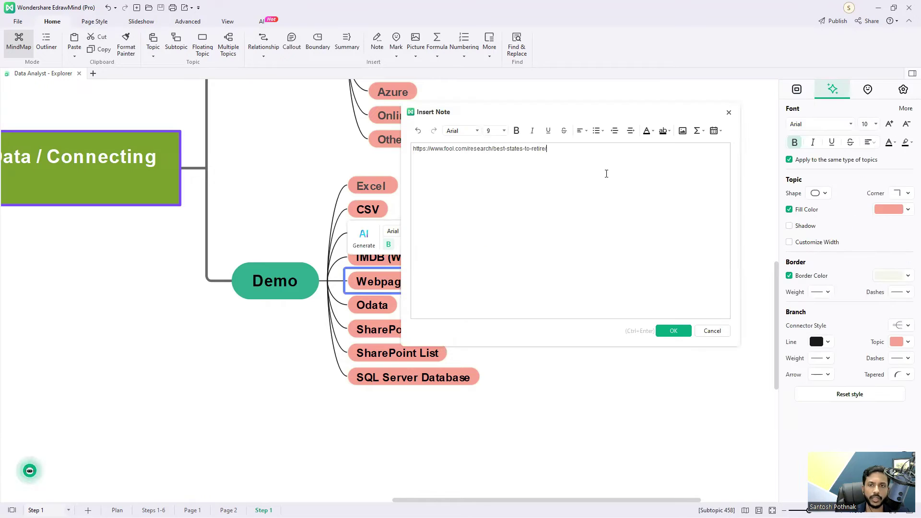
{"action": "left_click_drag", "start_coordinate": [547, 148], "coordinate": [401, 150]}
{"action": "key", "text": "ctrl+c"}
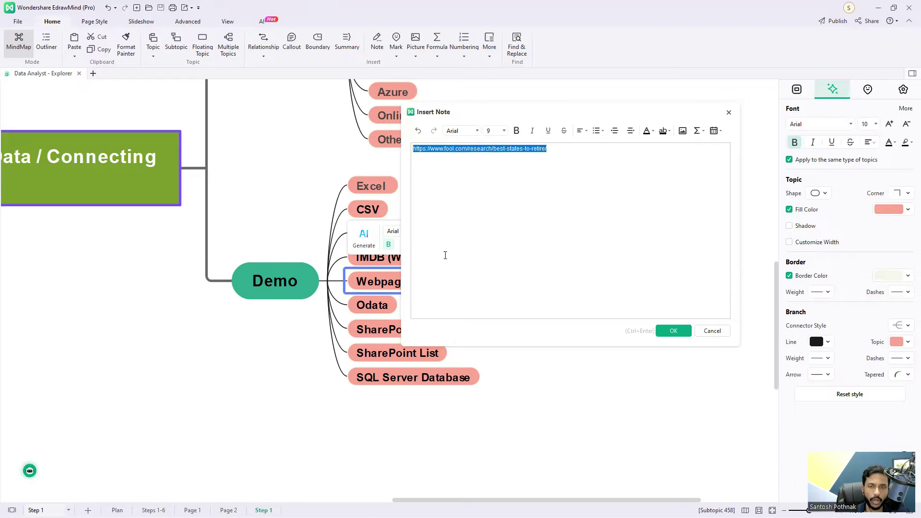
Load the copied fool.com best-states-to-retire link in a new Opera tab
{"action": "left_click", "coordinate": [418, 507]}
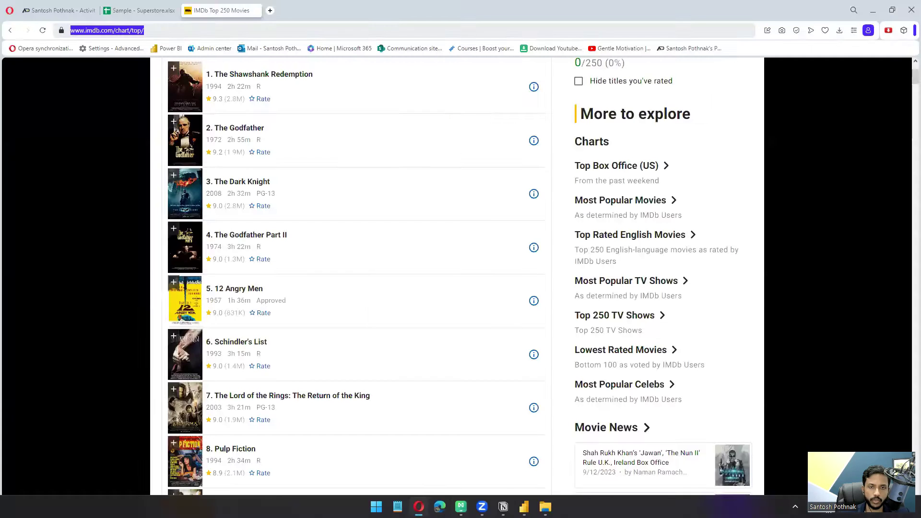
{"action": "key", "text": "ctrl+t"}
{"action": "key", "text": "ctrl+v"}
{"action": "key", "text": "Return"}
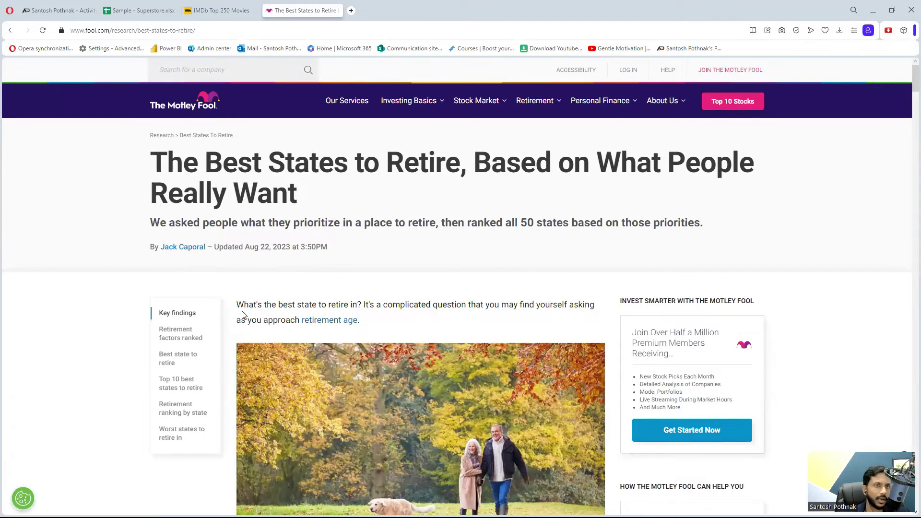
Scroll through the Motley Fool retirement ranking table of all 50 states and factor scores
{"action": "scroll", "coordinate": [242, 316], "scroll_direction": "down", "scroll_amount": 5}
{"action": "scroll", "coordinate": [242, 314], "scroll_direction": "down", "scroll_amount": 12}
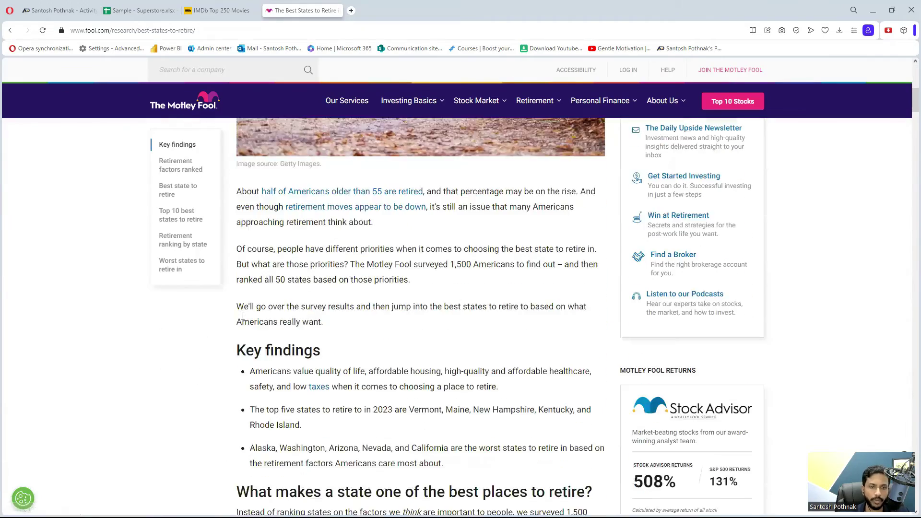
{"action": "scroll", "coordinate": [242, 317], "scroll_direction": "up", "scroll_amount": 15}
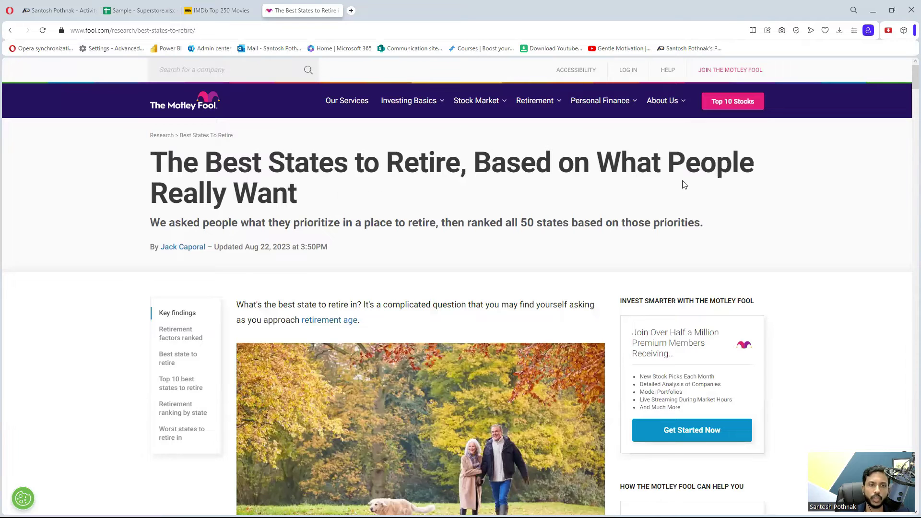
{"action": "scroll", "coordinate": [437, 372], "scroll_direction": "down", "scroll_amount": 20}
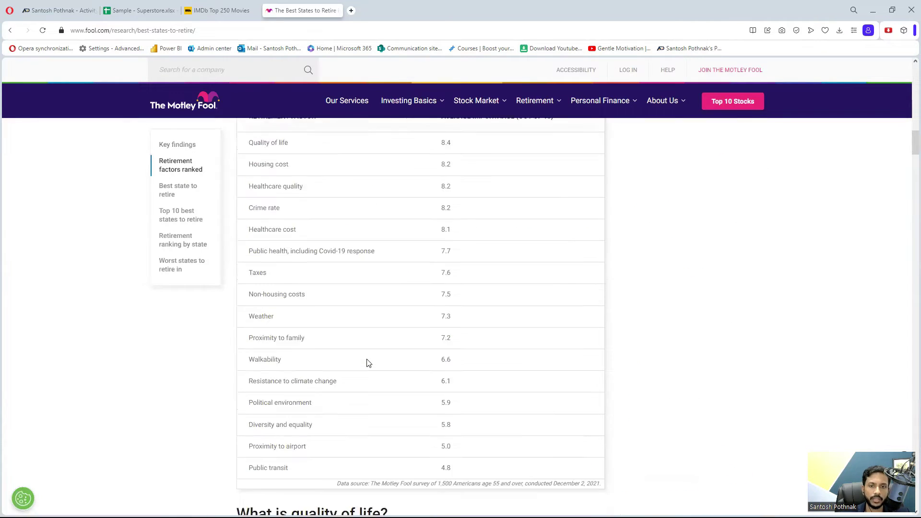
{"action": "scroll", "coordinate": [368, 363], "scroll_direction": "up", "scroll_amount": 3}
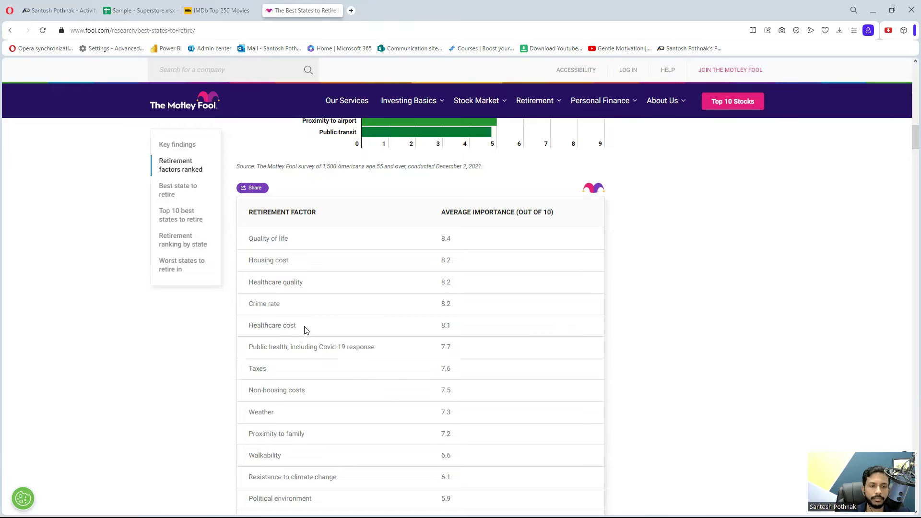
{"action": "scroll", "coordinate": [312, 329], "scroll_direction": "down", "scroll_amount": 6}
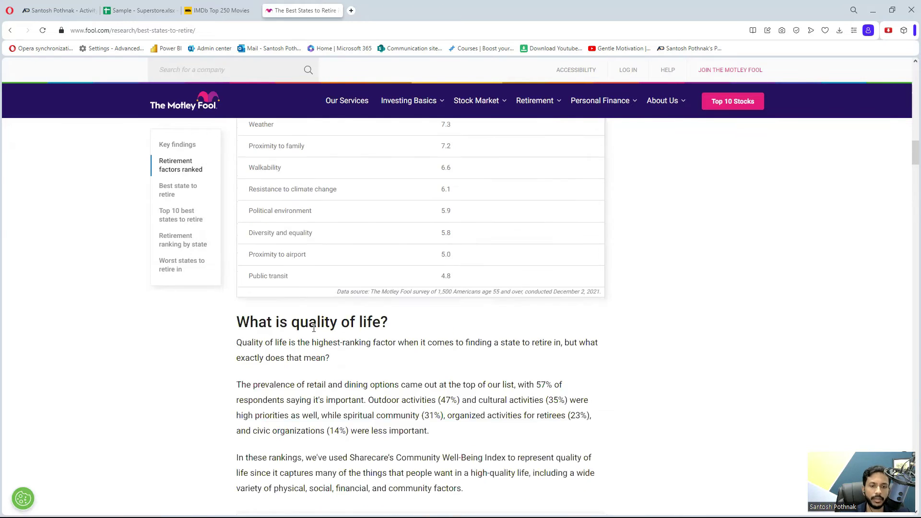
{"action": "scroll", "coordinate": [314, 327], "scroll_direction": "down", "scroll_amount": 15}
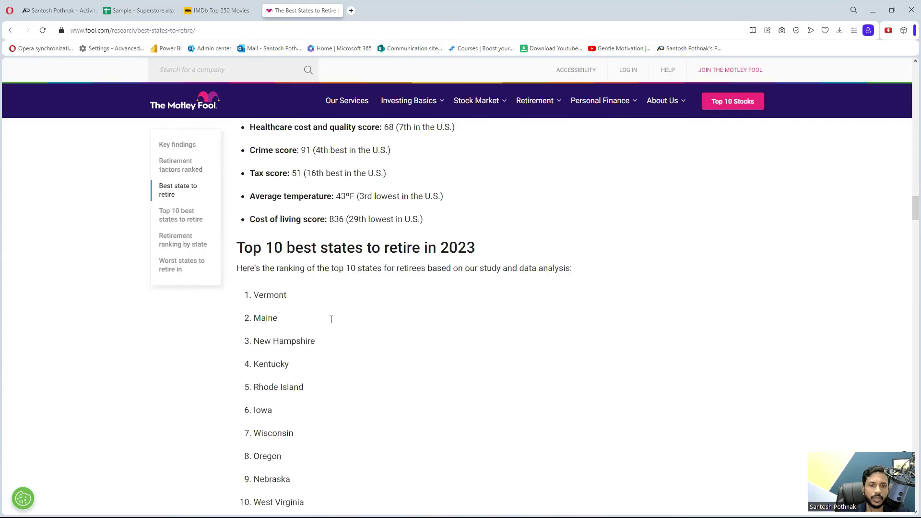
{"action": "scroll", "coordinate": [331, 319], "scroll_direction": "down", "scroll_amount": 10}
{"action": "scroll", "coordinate": [323, 319], "scroll_direction": "up", "scroll_amount": 1}
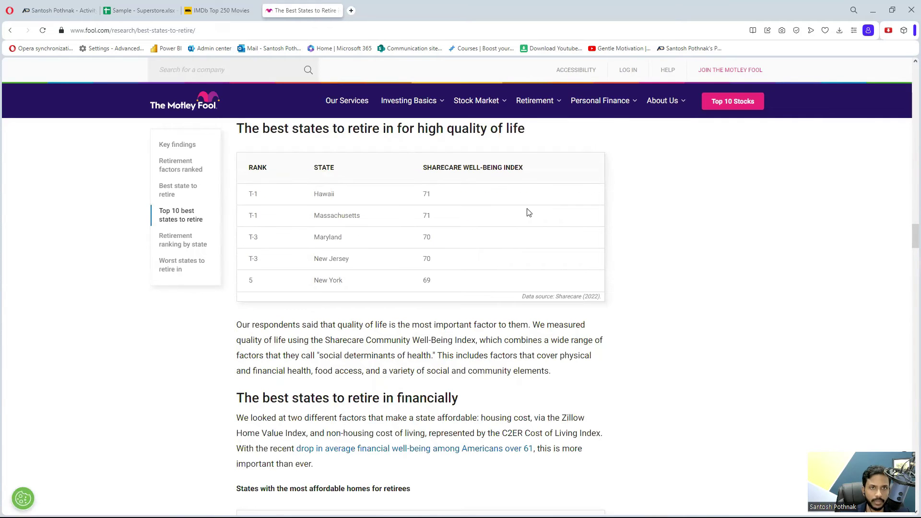
{"action": "scroll", "coordinate": [529, 213], "scroll_direction": "down", "scroll_amount": 7}
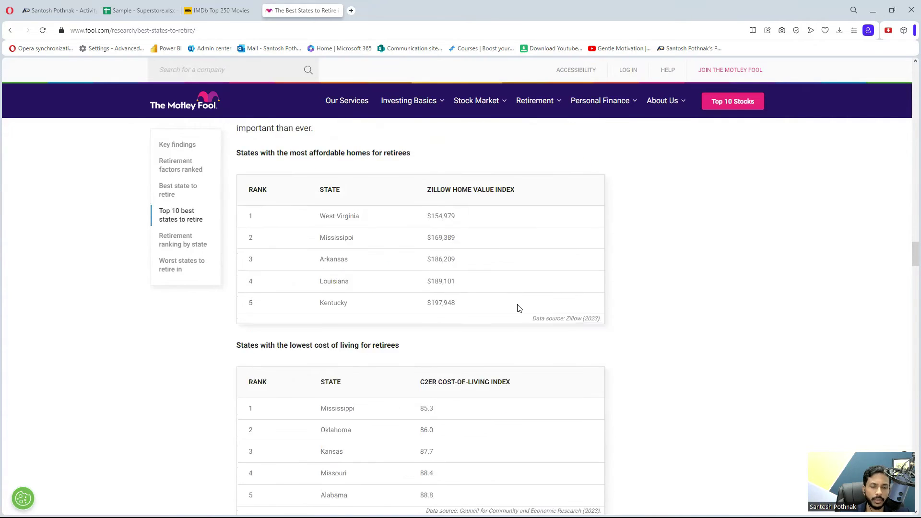
{"action": "scroll", "coordinate": [517, 307], "scroll_direction": "down", "scroll_amount": 20}
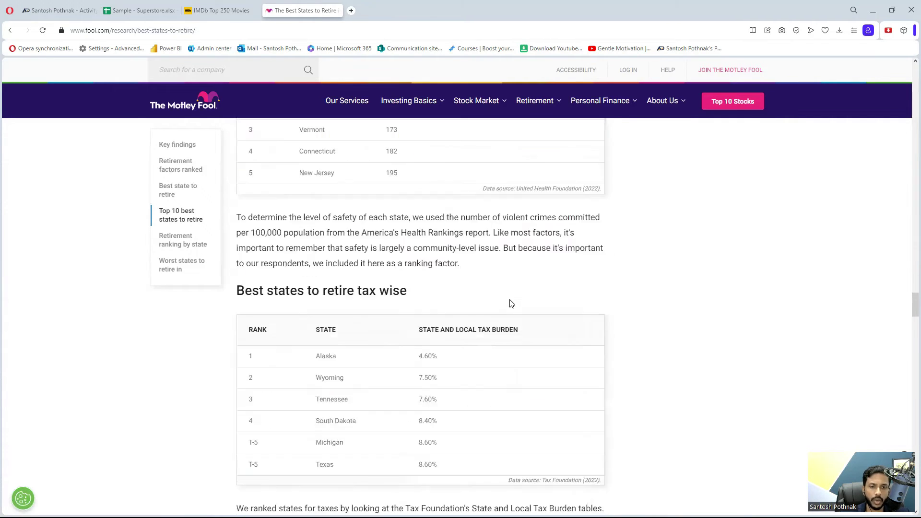
{"action": "scroll", "coordinate": [511, 303], "scroll_direction": "down", "scroll_amount": 20}
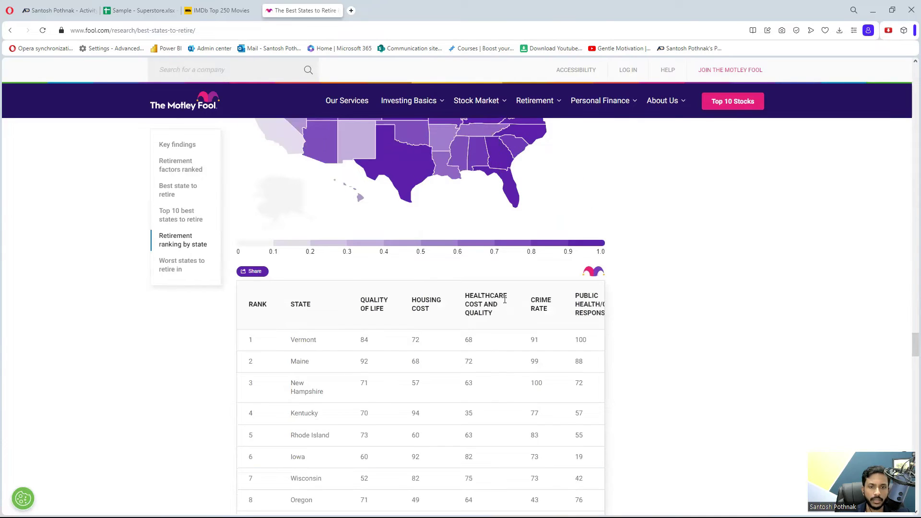
{"action": "scroll", "coordinate": [432, 322], "scroll_direction": "down", "scroll_amount": 2}
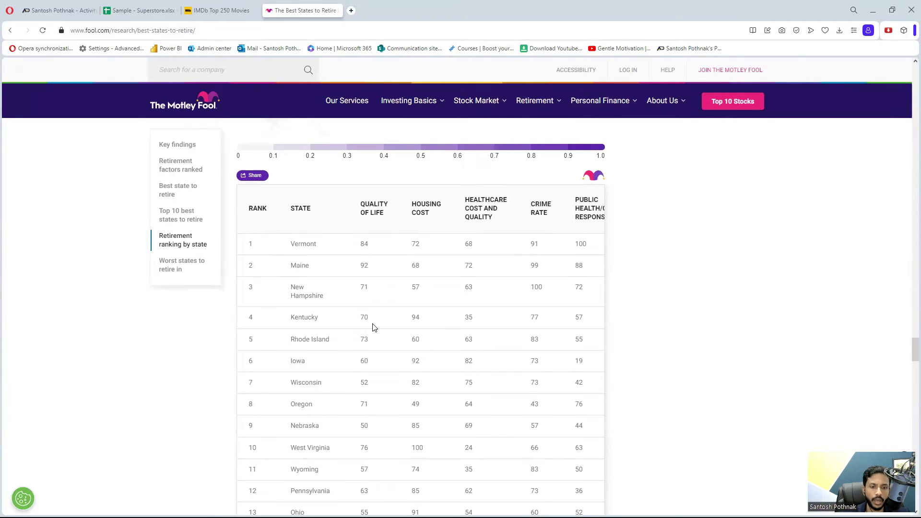
{"action": "scroll", "coordinate": [374, 327], "scroll_direction": "down", "scroll_amount": 3}
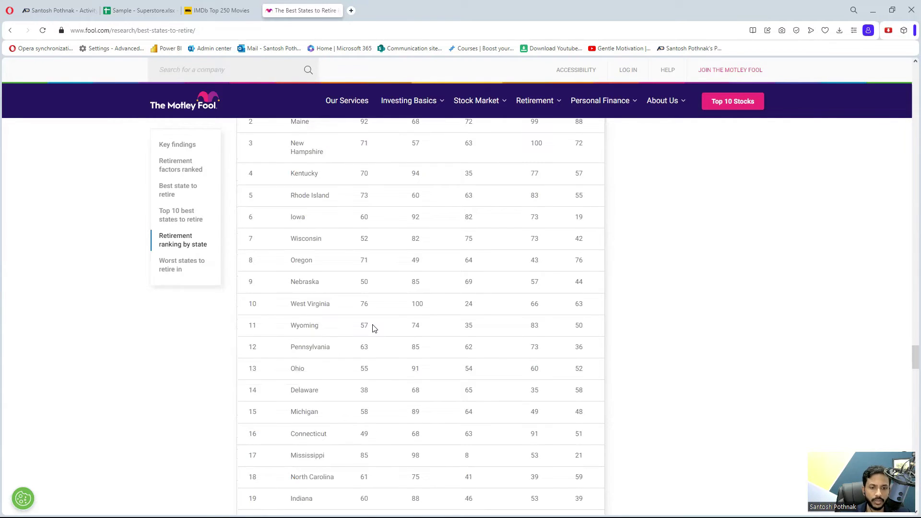
{"action": "scroll", "coordinate": [374, 327], "scroll_direction": "down", "scroll_amount": 2}
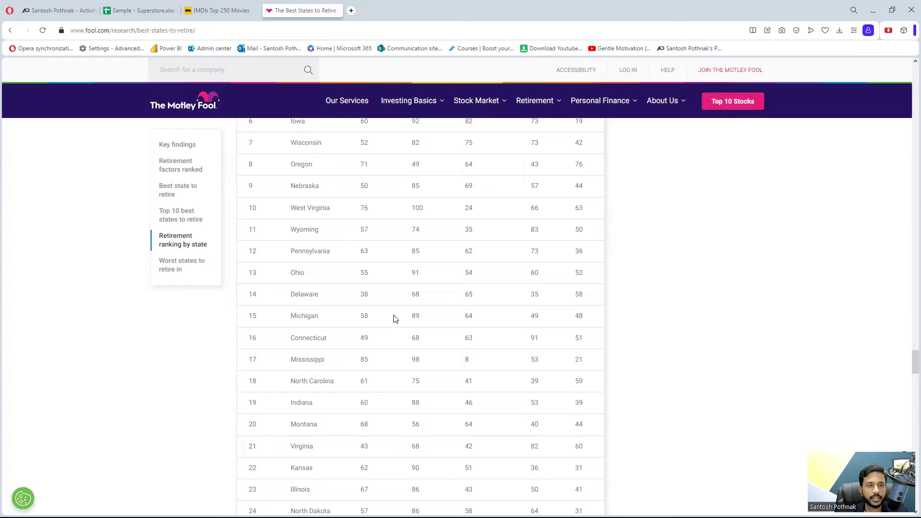
{"action": "scroll", "coordinate": [398, 292], "scroll_direction": "down", "scroll_amount": 4}
{"action": "scroll", "coordinate": [435, 301], "scroll_direction": "up", "scroll_amount": 8}
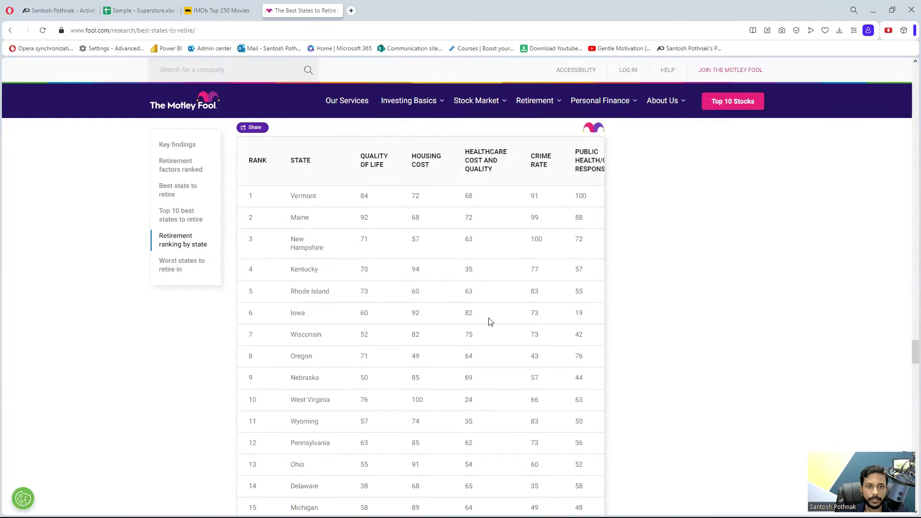
{"action": "scroll", "coordinate": [434, 351], "scroll_direction": "down", "scroll_amount": 18}
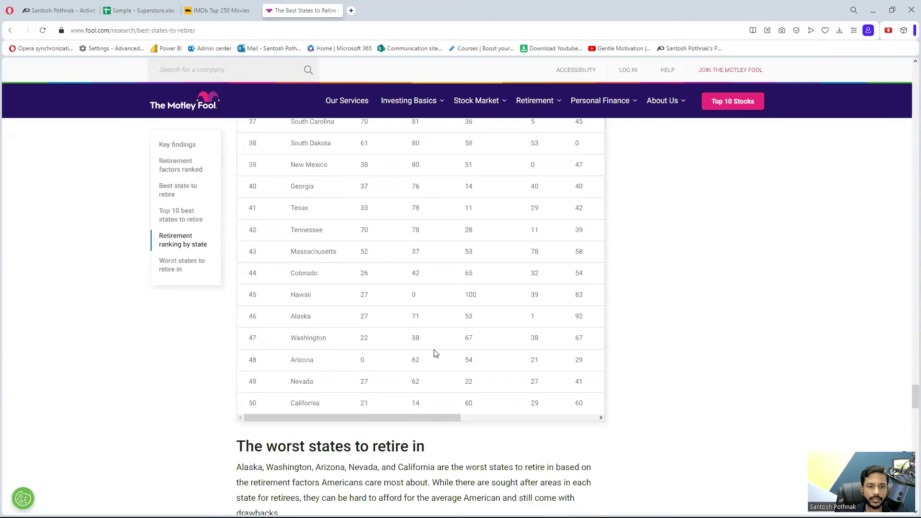
{"action": "scroll", "coordinate": [434, 352], "scroll_direction": "up", "scroll_amount": 12}
{"action": "scroll", "coordinate": [426, 370], "scroll_direction": "down", "scroll_amount": 10}
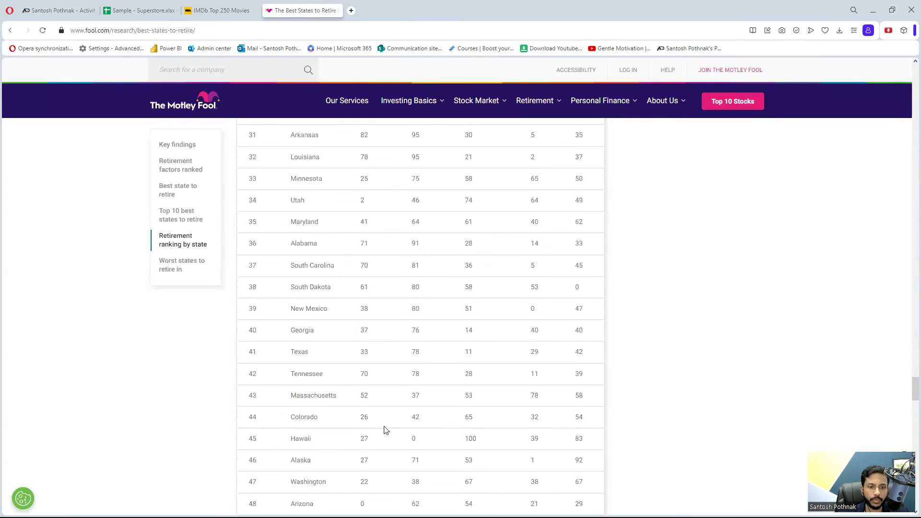
{"action": "scroll", "coordinate": [386, 430], "scroll_direction": "down", "scroll_amount": 3}
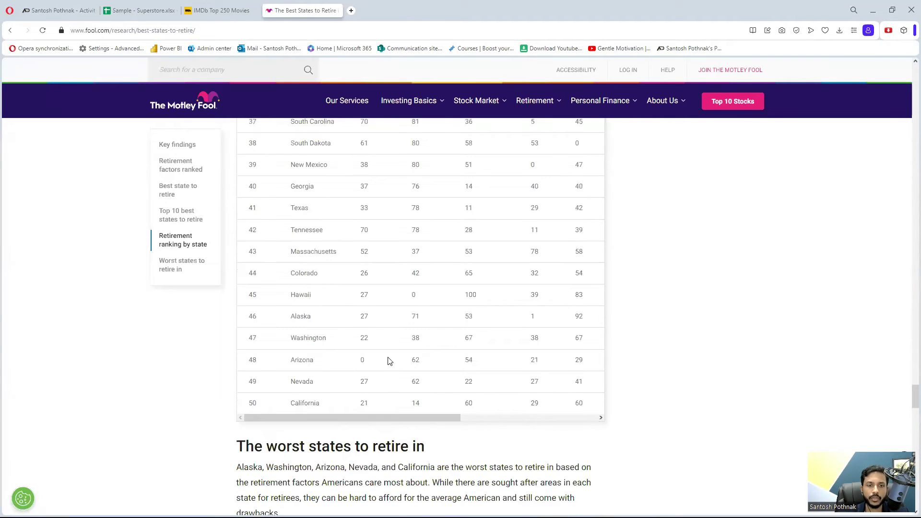
{"action": "scroll", "coordinate": [389, 361], "scroll_direction": "up", "scroll_amount": 1}
{"action": "scroll", "coordinate": [389, 361], "scroll_direction": "up", "scroll_amount": 14}
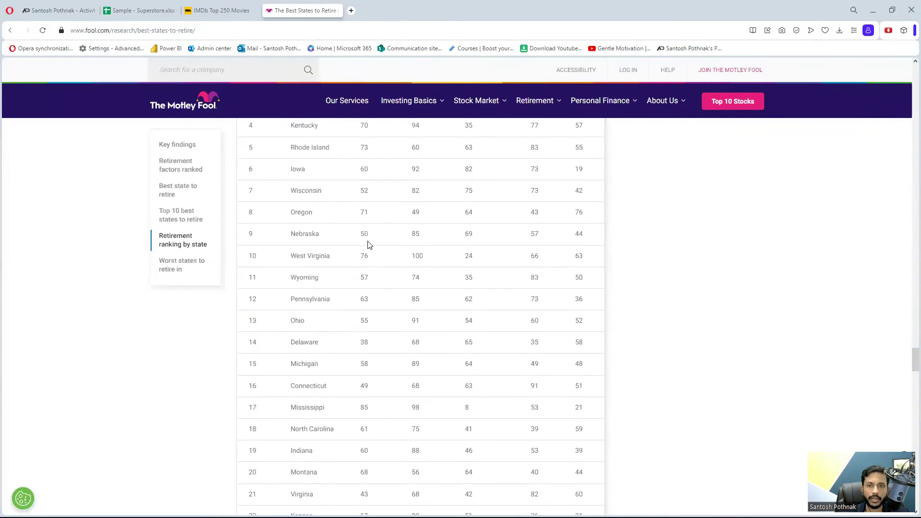
{"action": "left_click", "coordinate": [199, 31]}
{"action": "key", "text": "ctrl+c"}
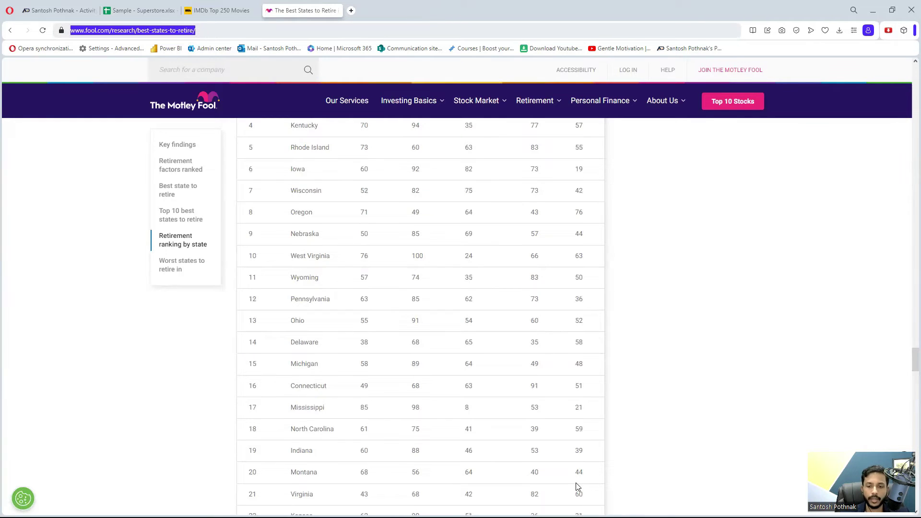
{"action": "key", "text": "super"}
{"action": "mouse_move", "coordinate": [522, 501]}
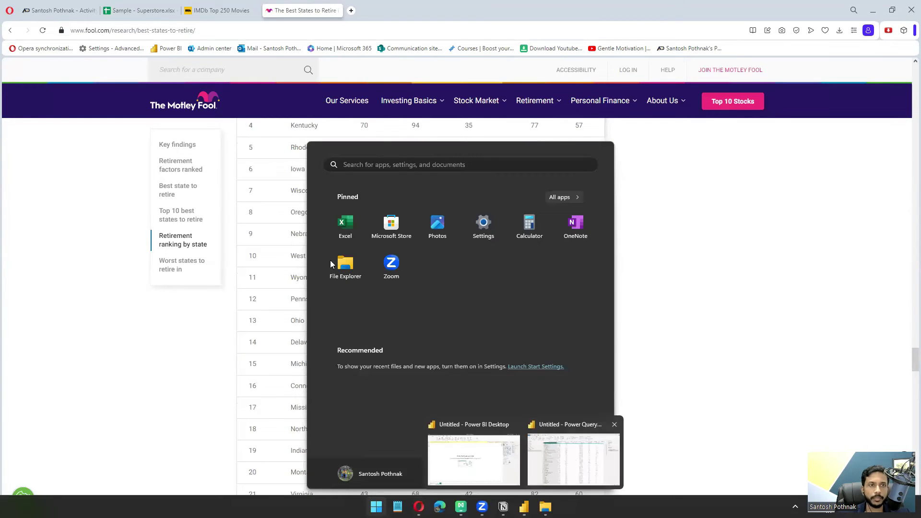
{"action": "left_click", "coordinate": [575, 463]}
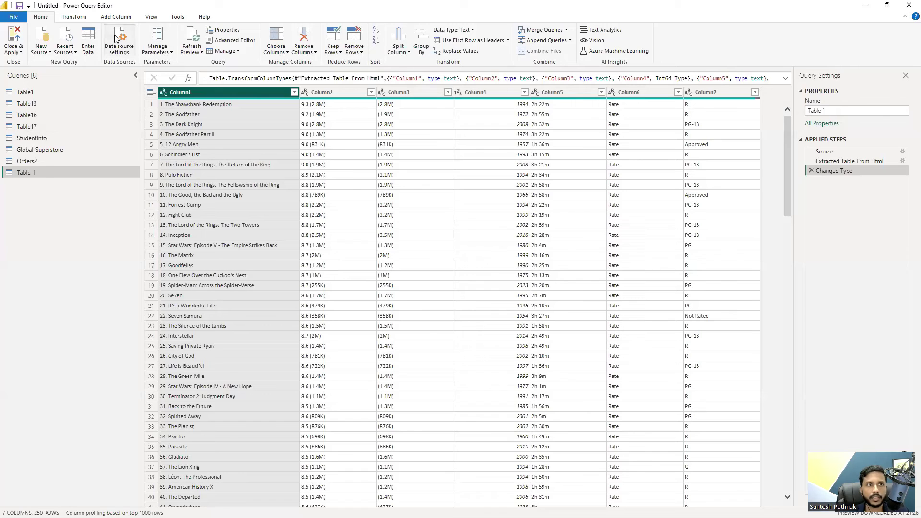
{"action": "left_click", "coordinate": [14, 50]}
{"action": "left_click", "coordinate": [65, 157]}
{"action": "left_click", "coordinate": [14, 48]}
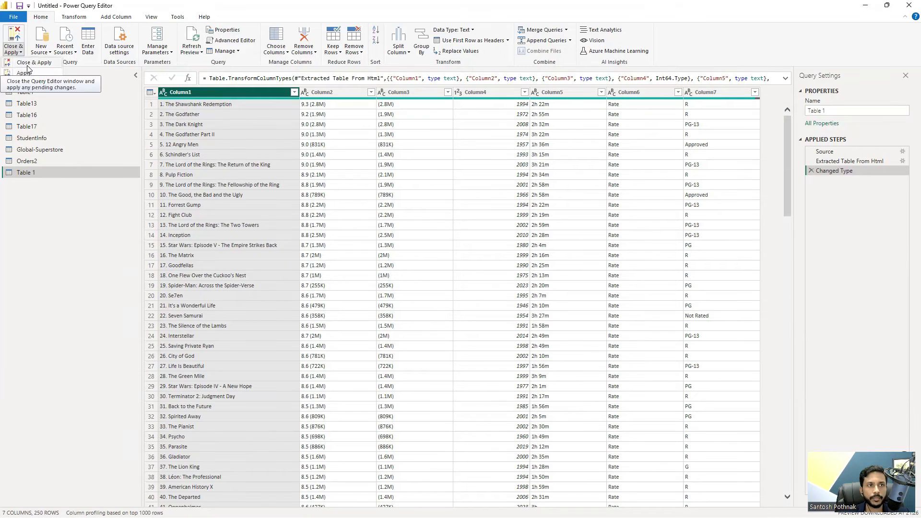
{"action": "left_click", "coordinate": [29, 69]}
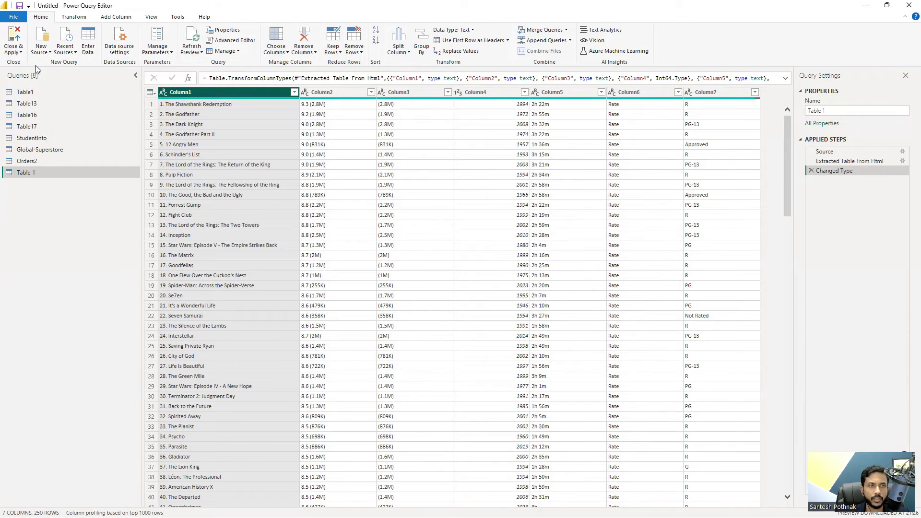
Return to the Power BI Desktop report, where the IMDb Table 1 query finishes loading
{"action": "key", "text": "alt+Tab"}
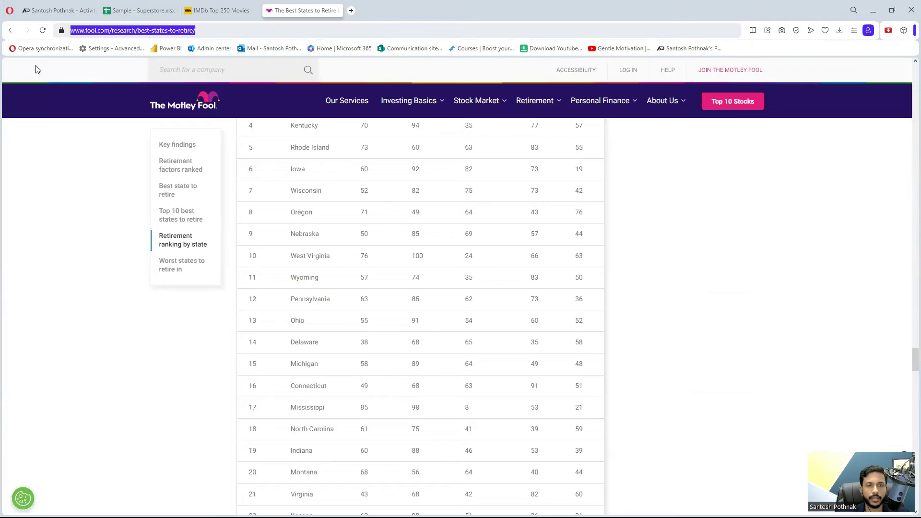
{"action": "key", "text": "alt+Tab"}
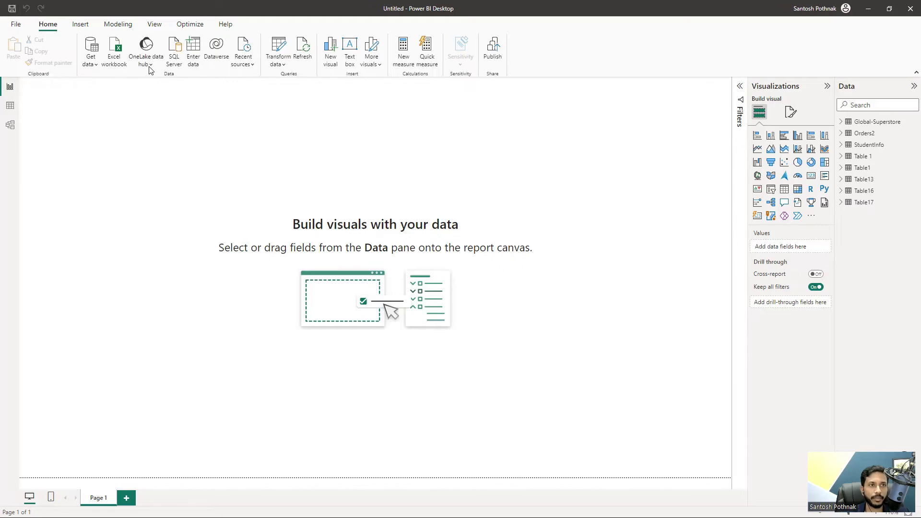
Choose Get data > Web and submit the pasted fool.com best-states-to-retire URL
{"action": "left_click", "coordinate": [90, 56]}
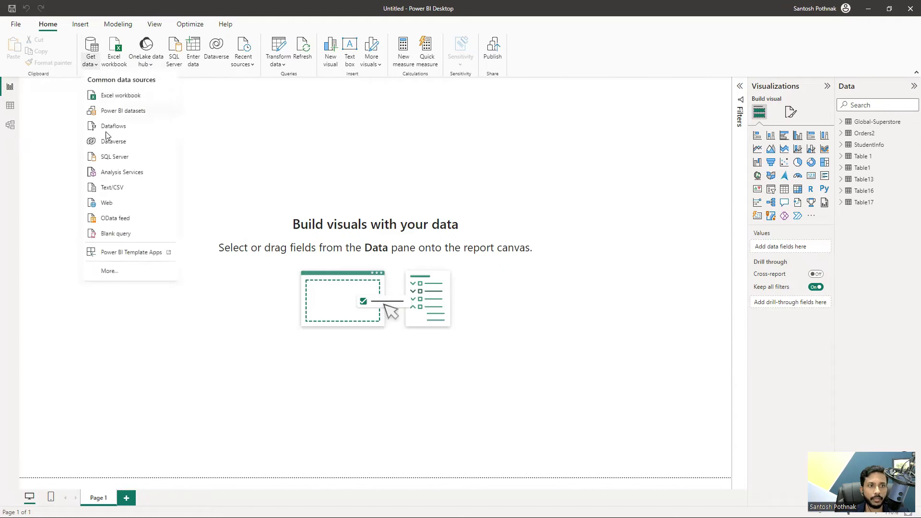
{"action": "left_click", "coordinate": [105, 203]}
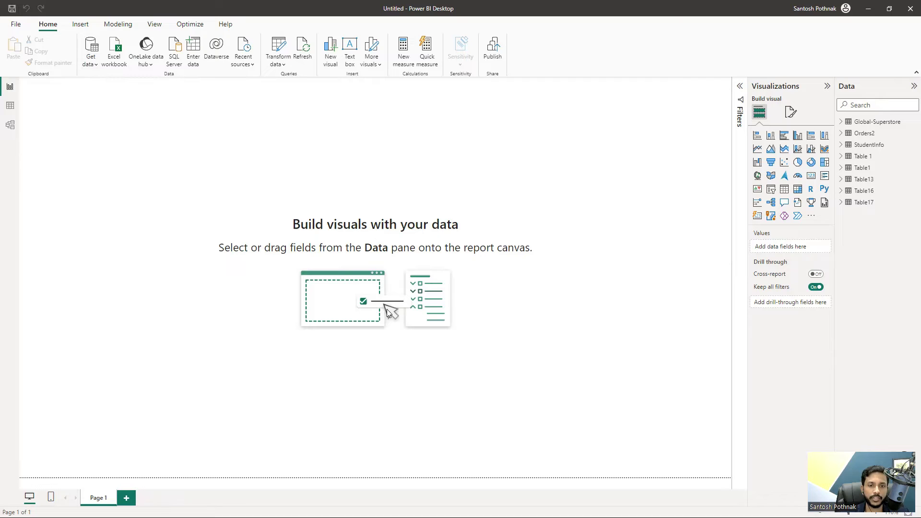
{"action": "key", "text": "ctrl+v"}
{"action": "left_click", "coordinate": [571, 291]}
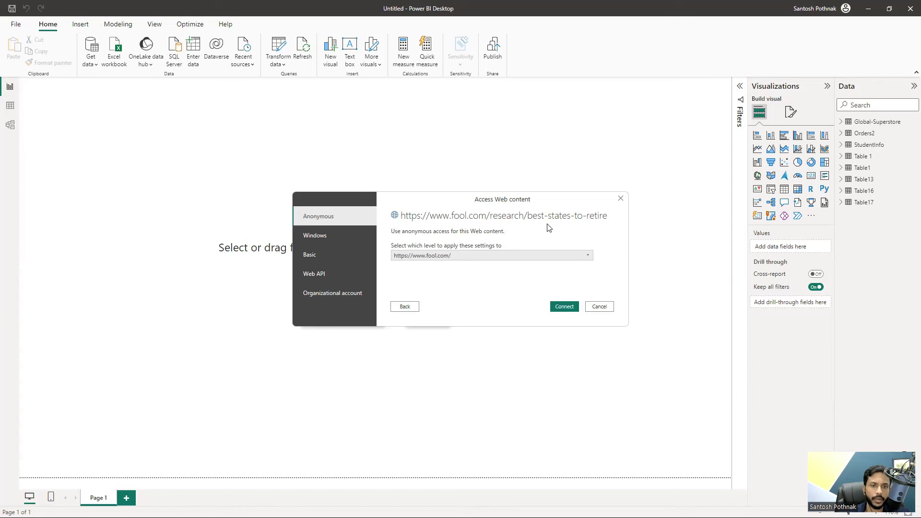
Review Windows, Basic, Web API and Organizational account options, then keep Anonymous access
{"action": "left_click", "coordinate": [344, 245]}
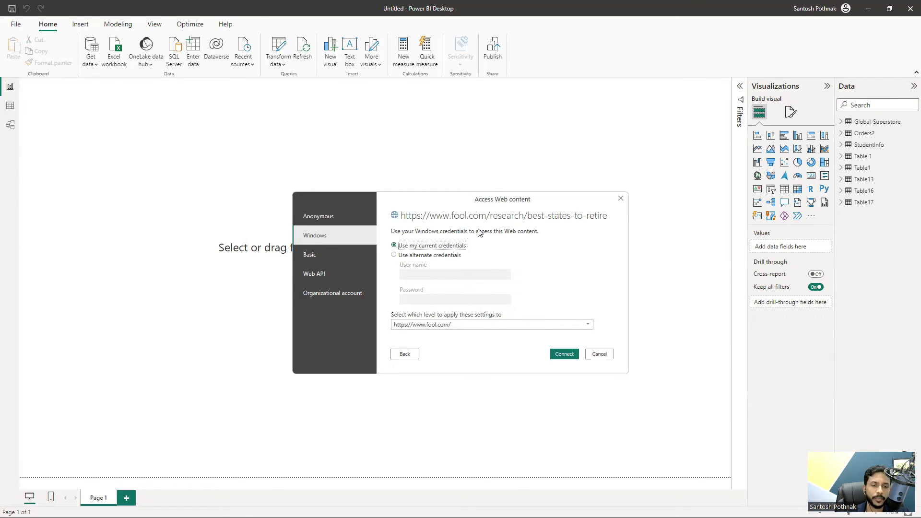
{"action": "left_click", "coordinate": [311, 254]}
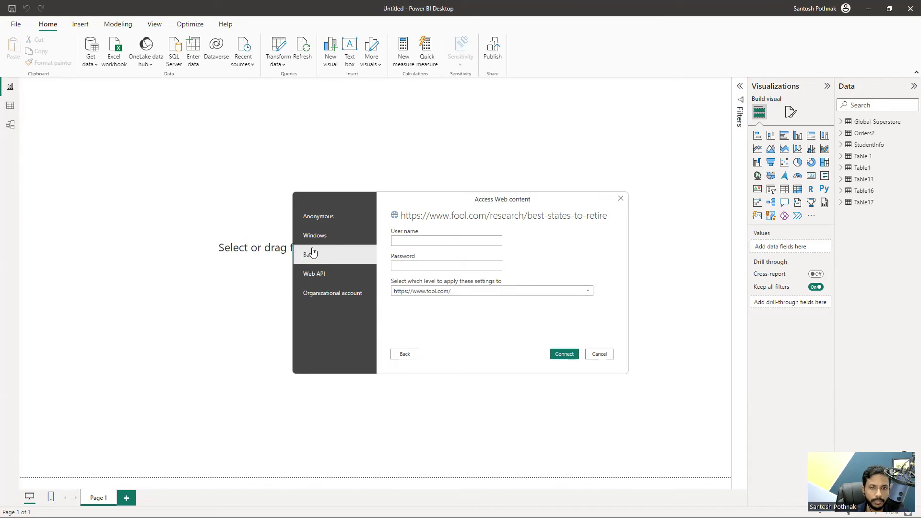
{"action": "left_click", "coordinate": [314, 273]}
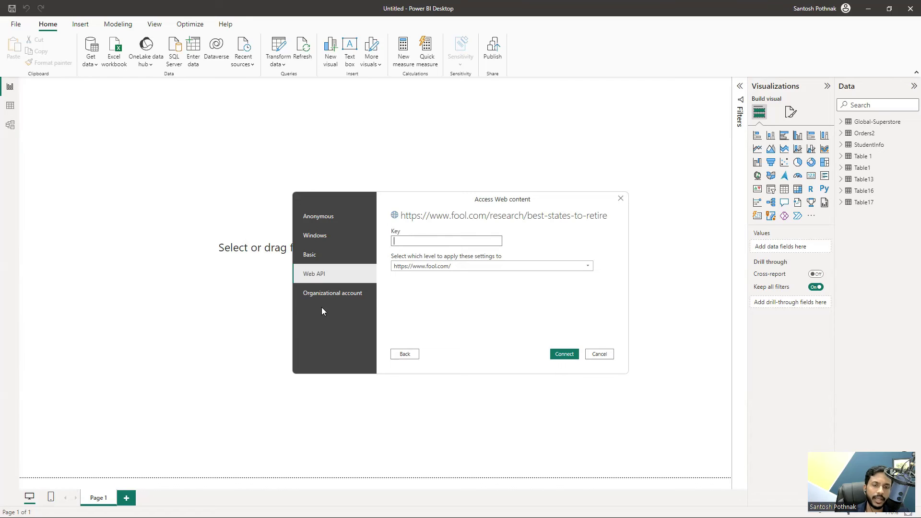
{"action": "left_click", "coordinate": [327, 301]}
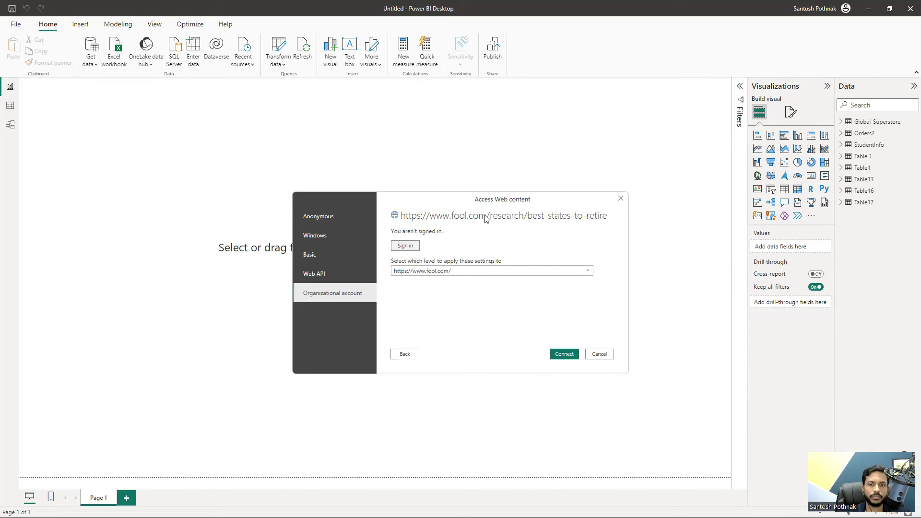
{"action": "left_click", "coordinate": [322, 224]}
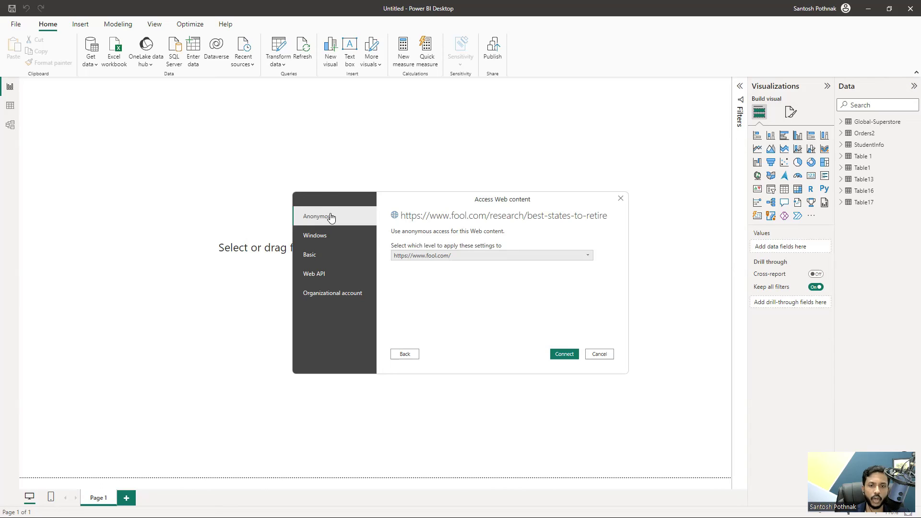
Connect to the Motley Fool page with anonymous access to list its tables
{"action": "left_click", "coordinate": [568, 354]}
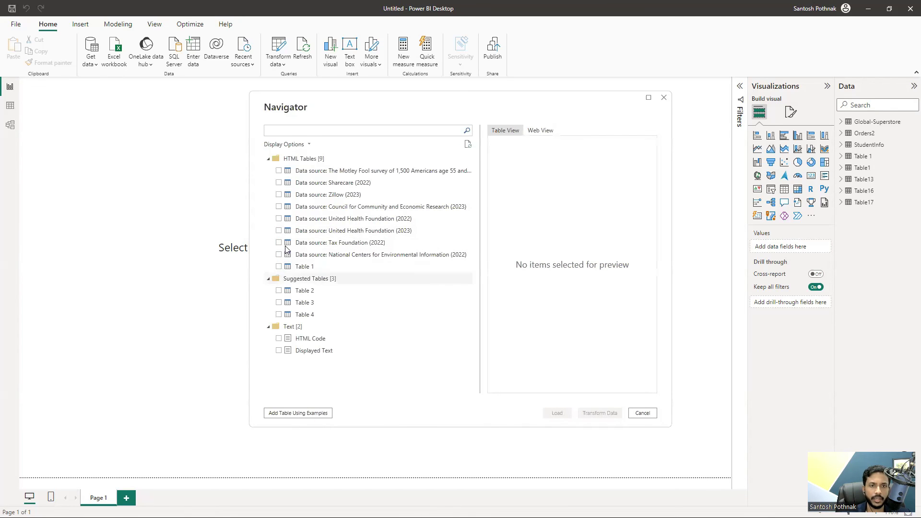
After previewing the Sharecare and United Health Foundation tables, load Table 1's state ranking
{"action": "left_click", "coordinate": [307, 181]}
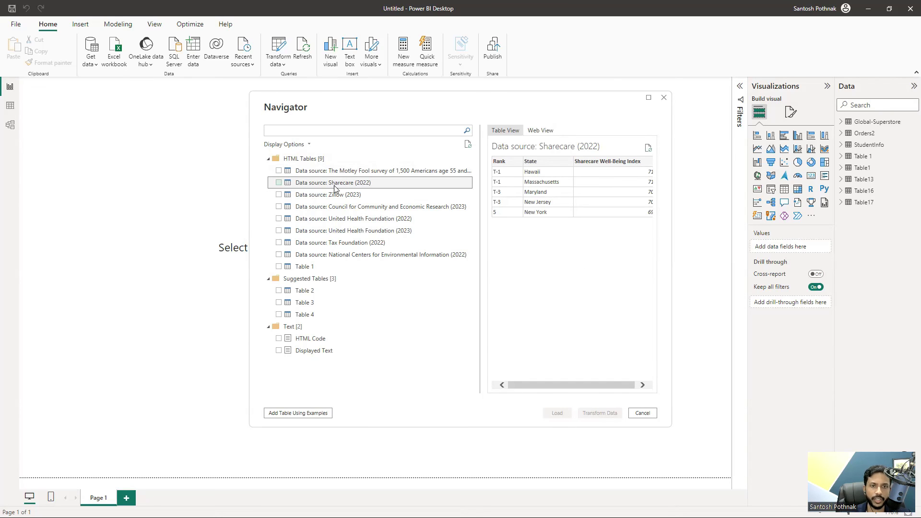
{"action": "left_click_drag", "start_coordinate": [529, 383], "coordinate": [530, 384]}
{"action": "left_click", "coordinate": [302, 218]}
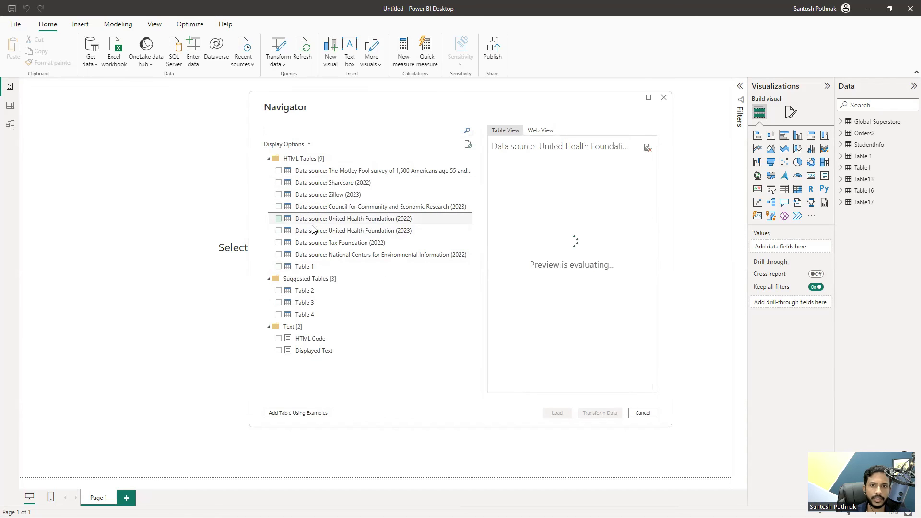
{"action": "left_click", "coordinate": [305, 268]}
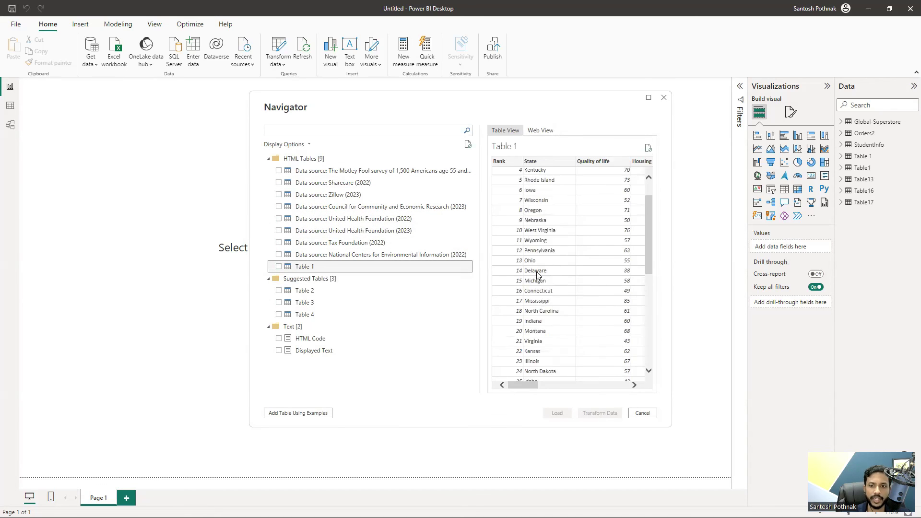
{"action": "scroll", "coordinate": [537, 281], "scroll_direction": "down", "scroll_amount": 9}
{"action": "scroll", "coordinate": [556, 297], "scroll_direction": "up", "scroll_amount": 9}
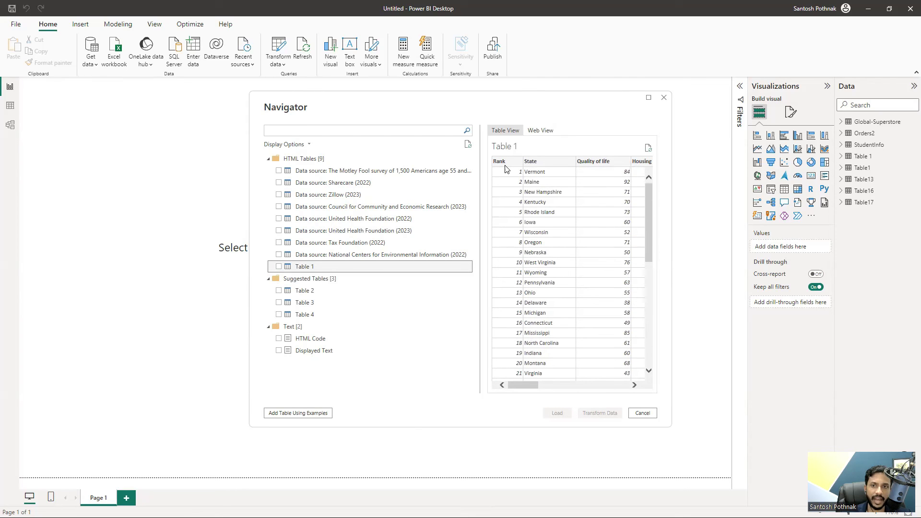
{"action": "left_click", "coordinate": [278, 267]}
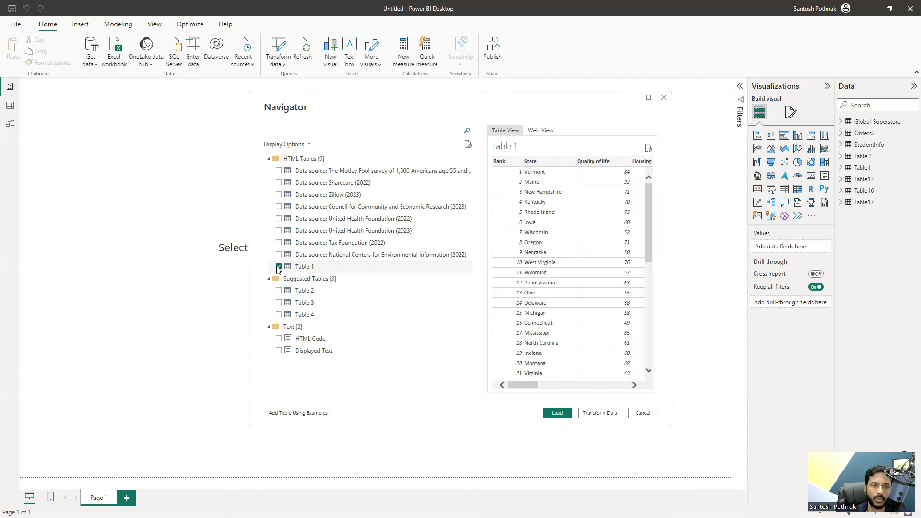
{"action": "left_click", "coordinate": [557, 414]}
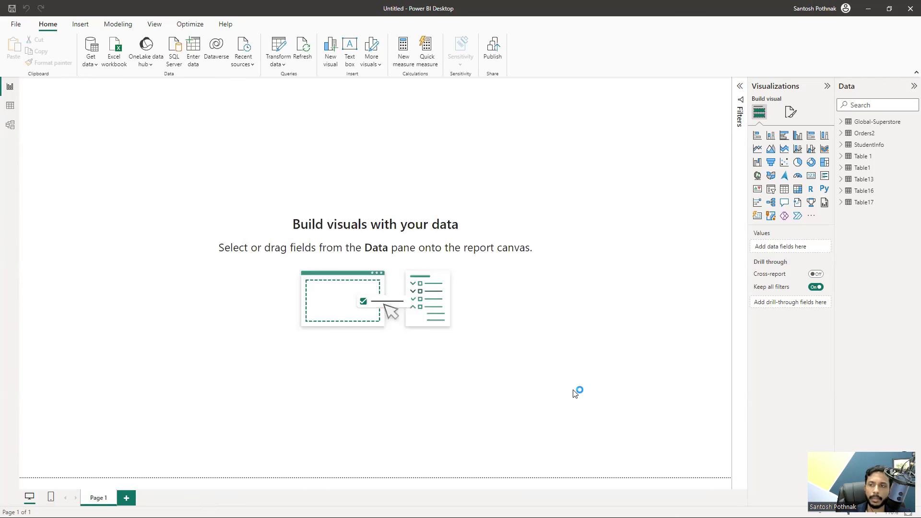